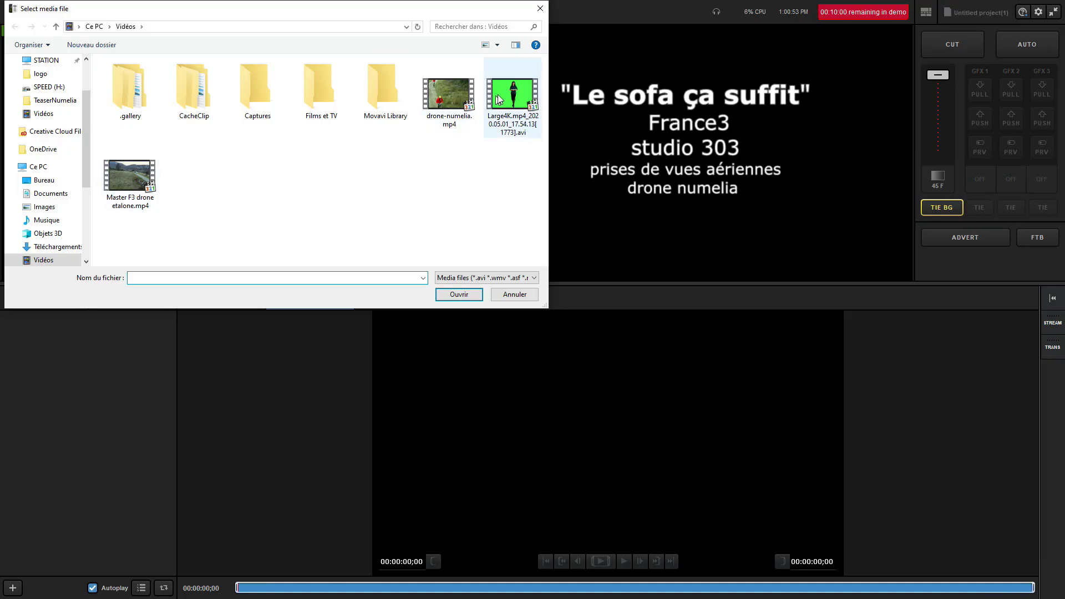
Reset to an empty production whose Inputs tab shows 'No Inputs Added'.
double_click(513, 96)
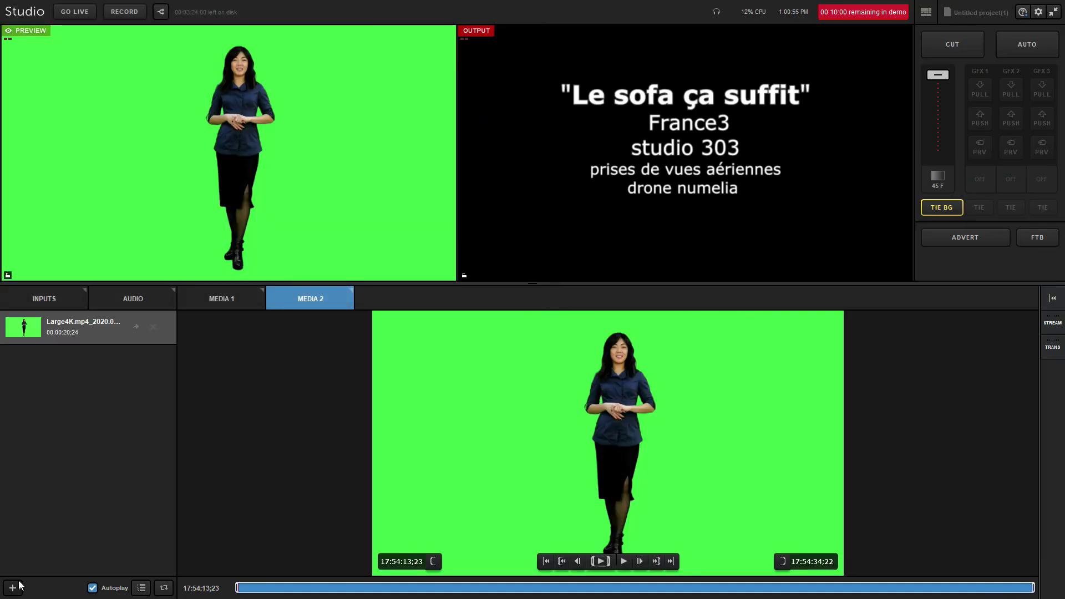
left_click(37, 299)
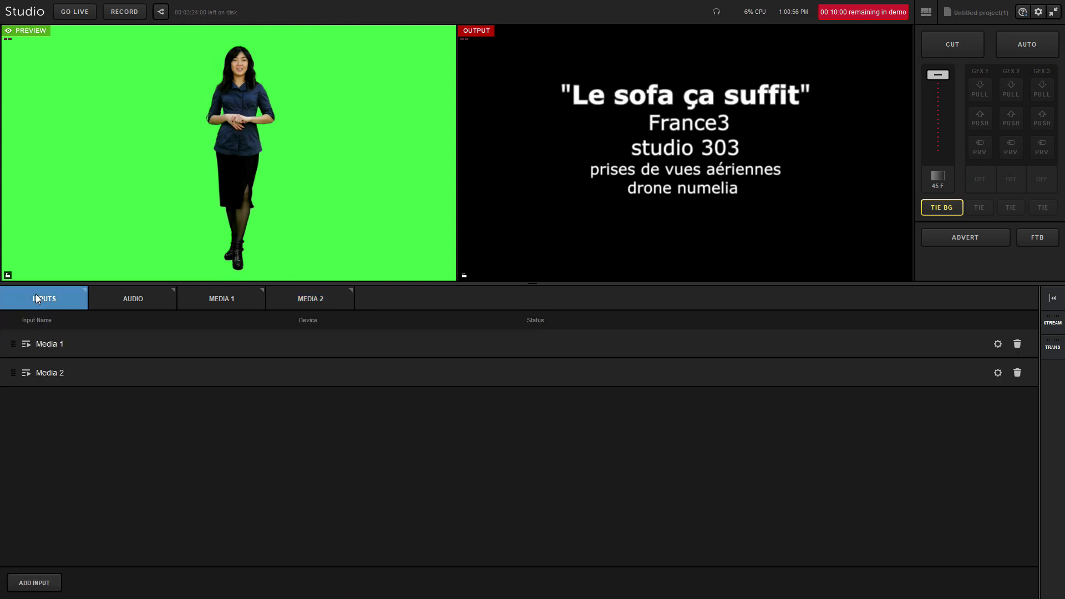
left_click(37, 584)
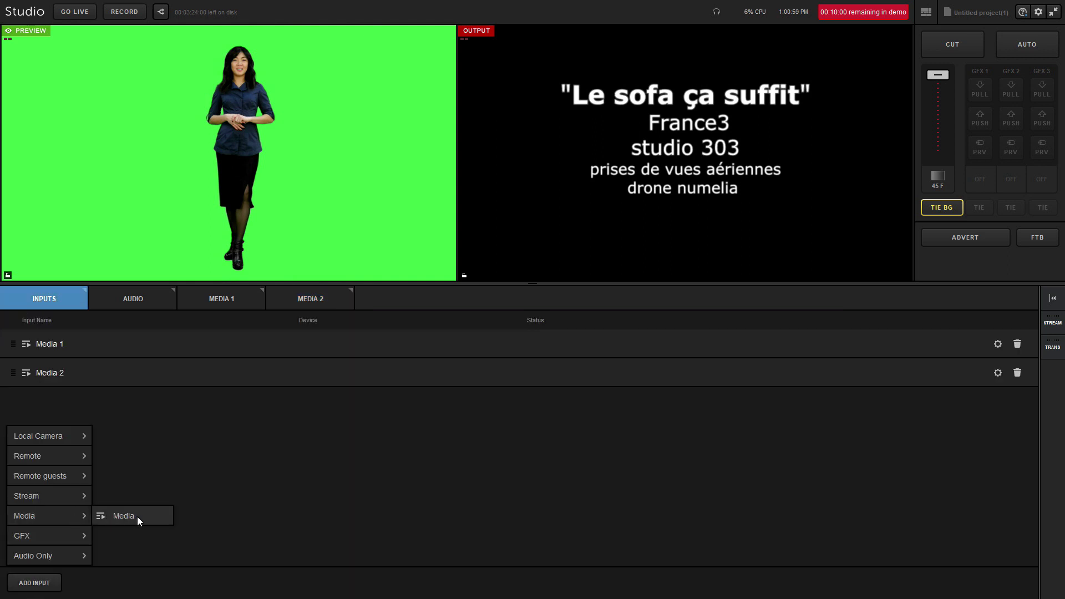
left_click(137, 517)
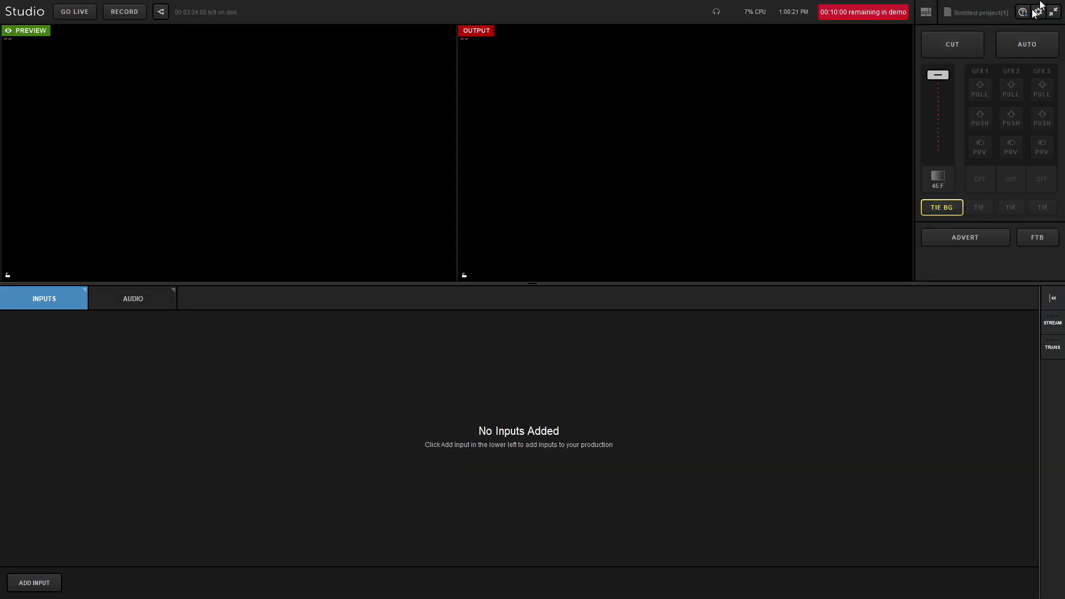
Save the project format as HD definition with the HD 1080p 25 video format.
left_click(1039, 12)
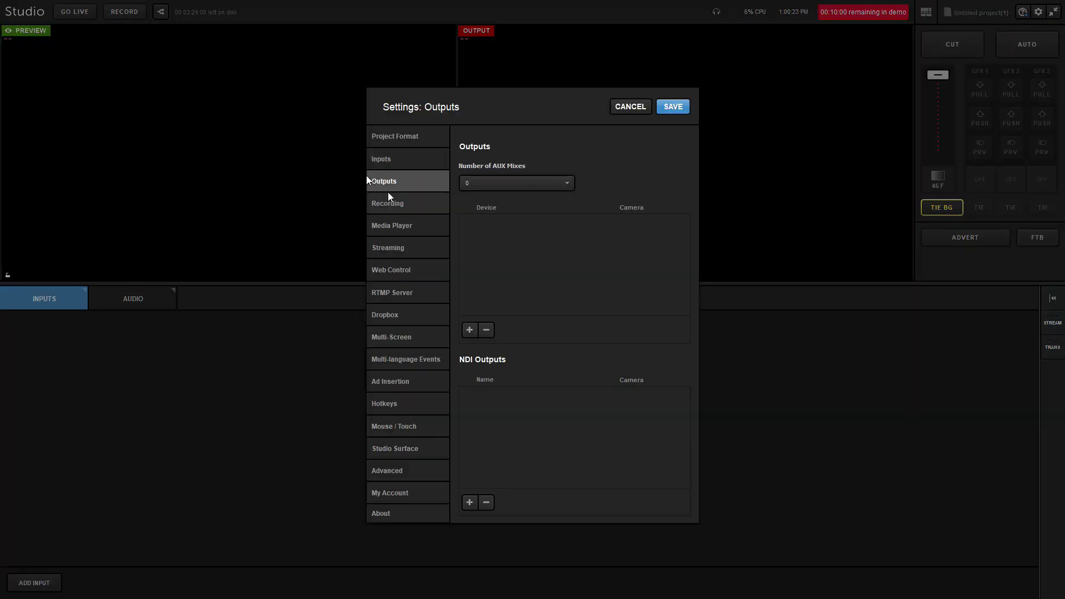
left_click(398, 140)
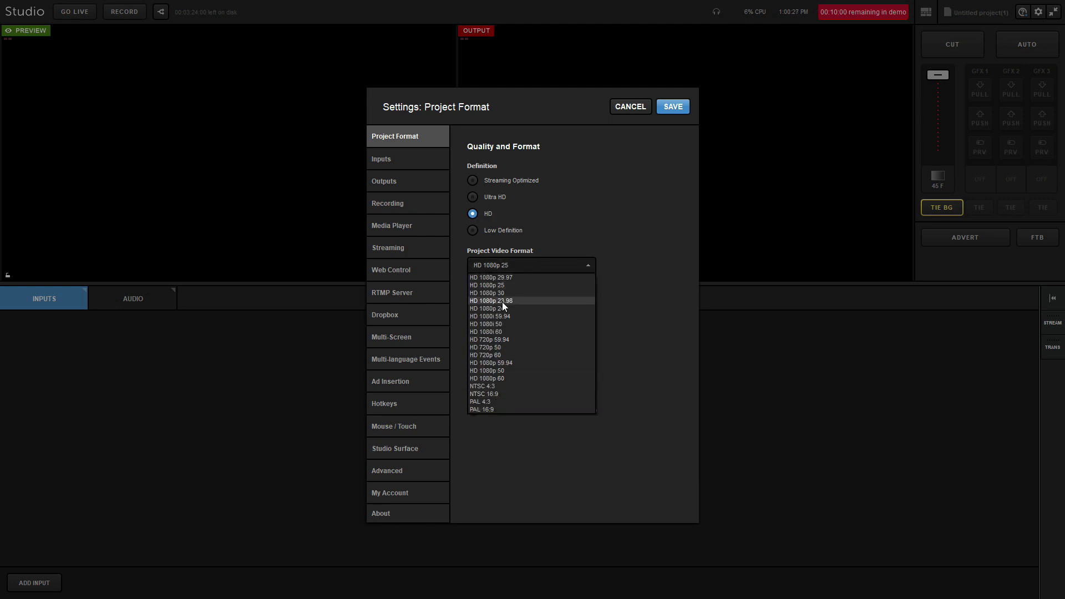
left_click(506, 286)
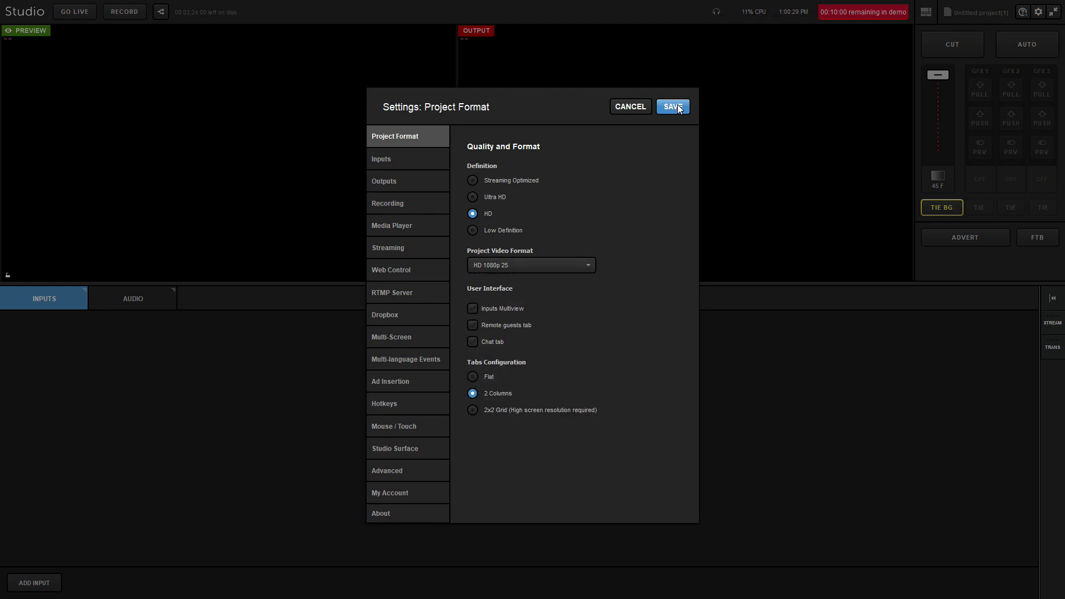
left_click(678, 107)
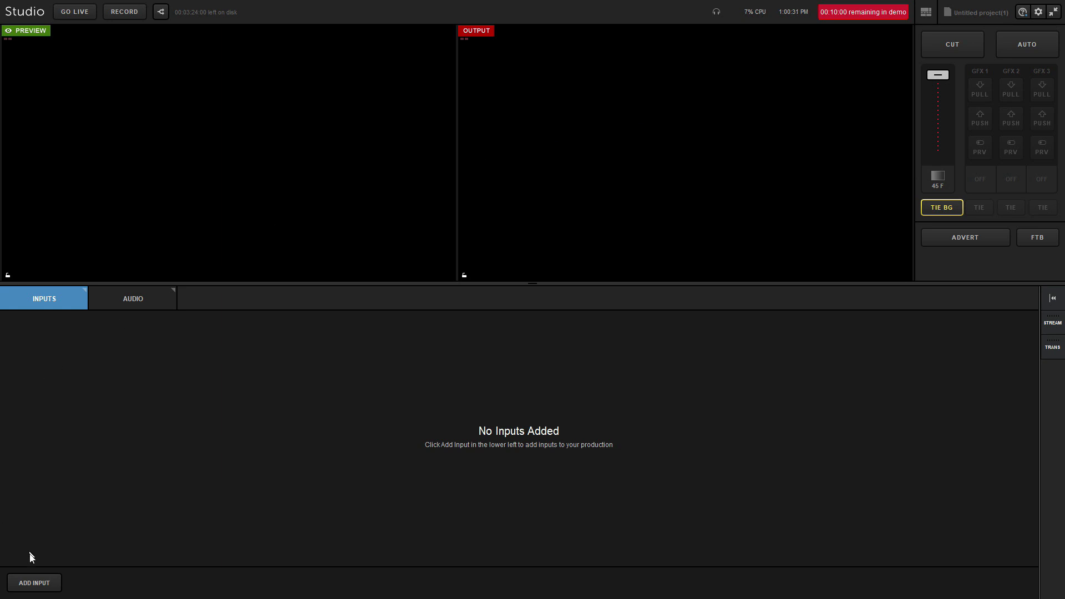
Add a Media 1 input playing drone-numelia.mp4.
left_click(30, 584)
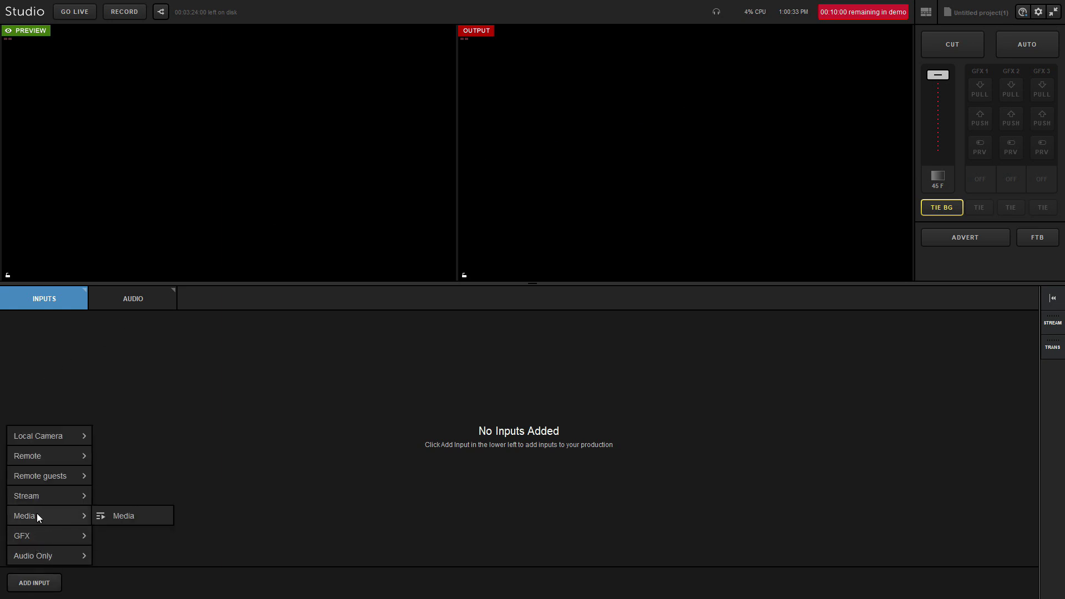
left_click(126, 516)
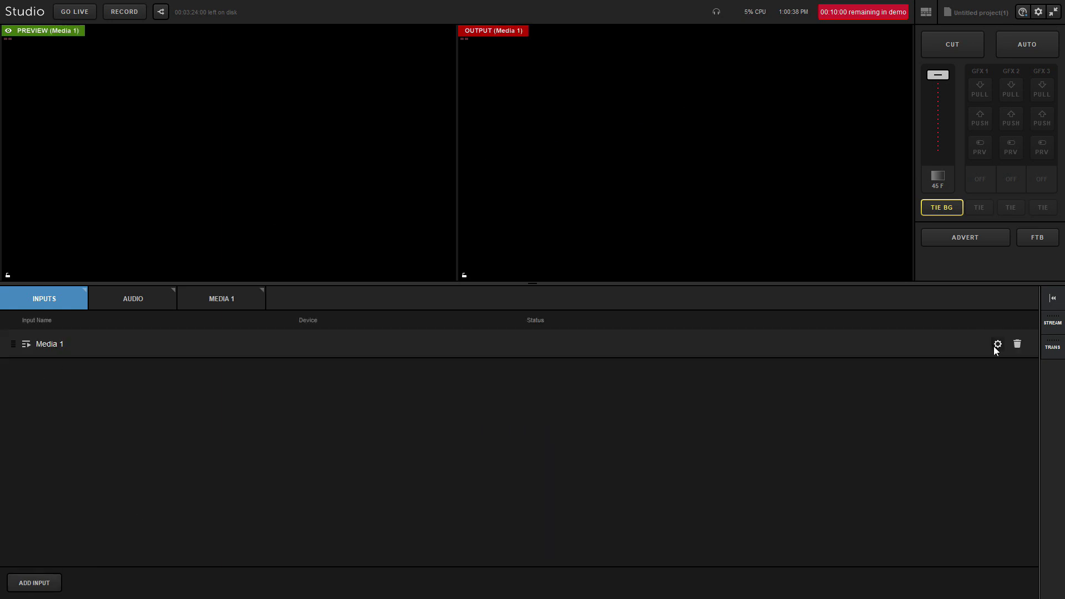
left_click(997, 344)
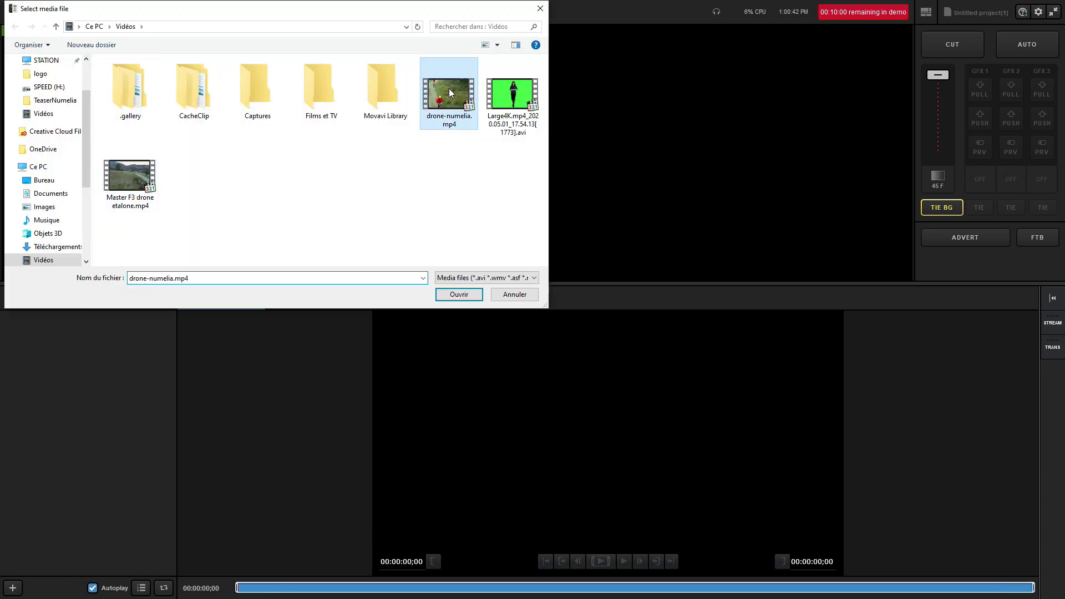
double_click(448, 92)
left_click(44, 300)
Add a Media 2 input playing the green-screen presenter clip.
left_click(34, 582)
left_click(130, 516)
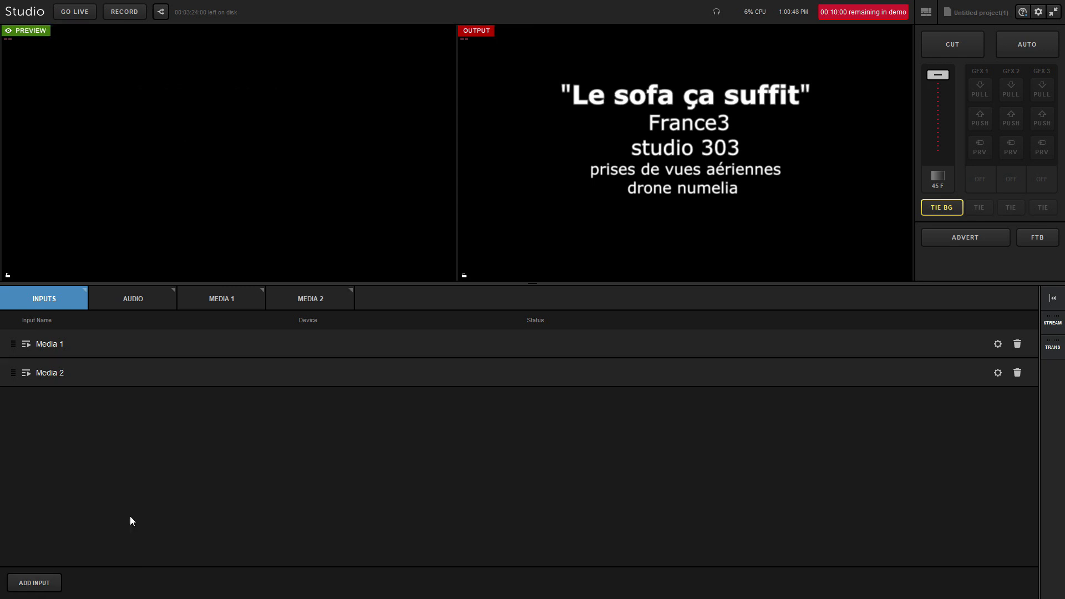
left_click(997, 372)
double_click(513, 100)
left_click(37, 300)
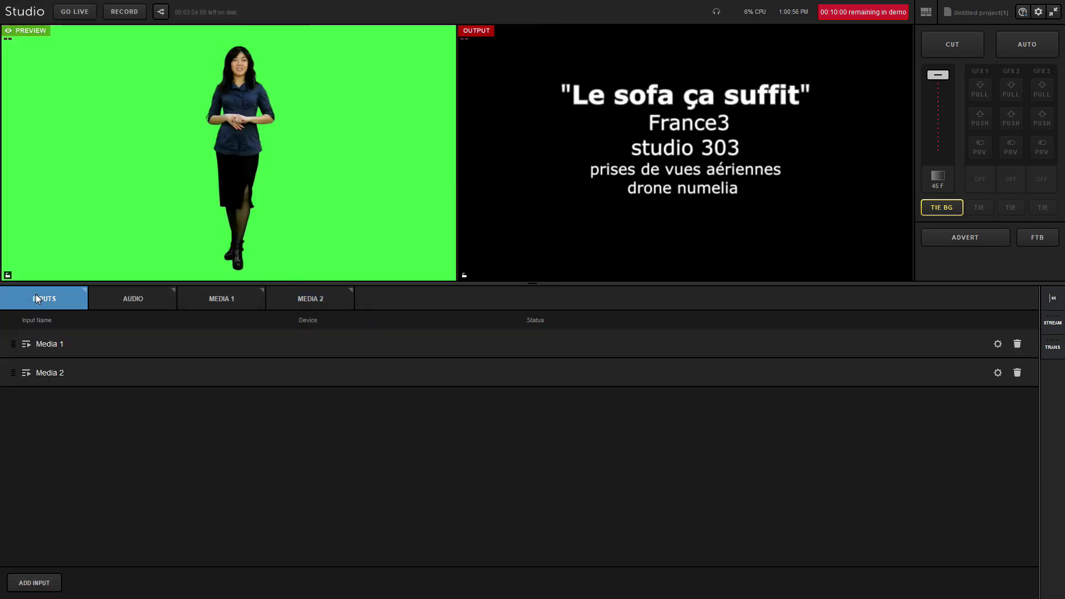
Add a Media 3 input playing Master F3 drone etalone.mp4.
left_click(33, 583)
left_click(130, 516)
left_click(998, 402)
left_click(12, 588)
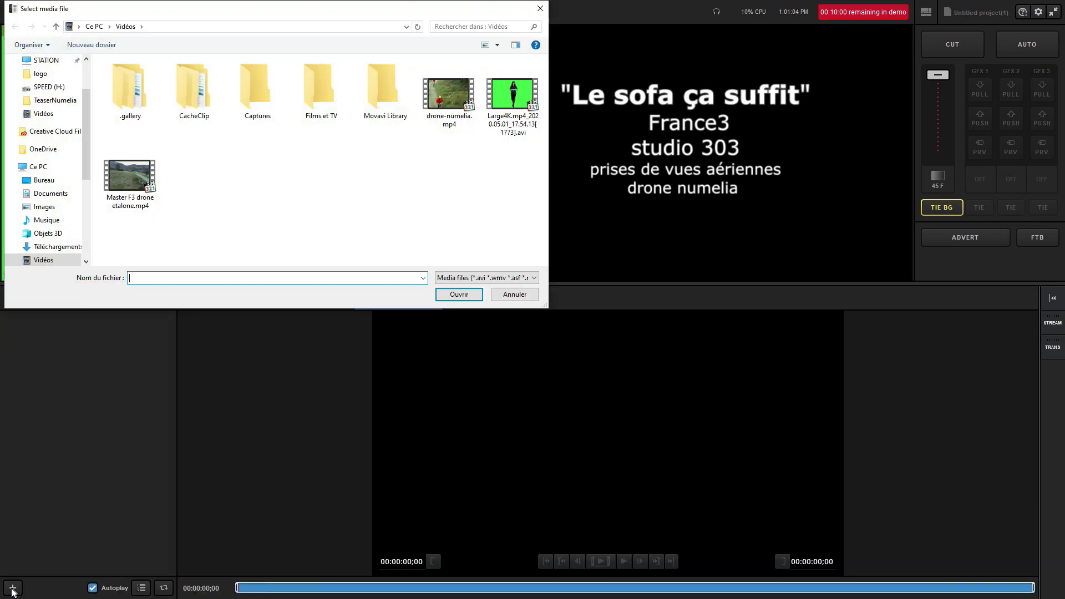
double_click(129, 177)
left_click(45, 300)
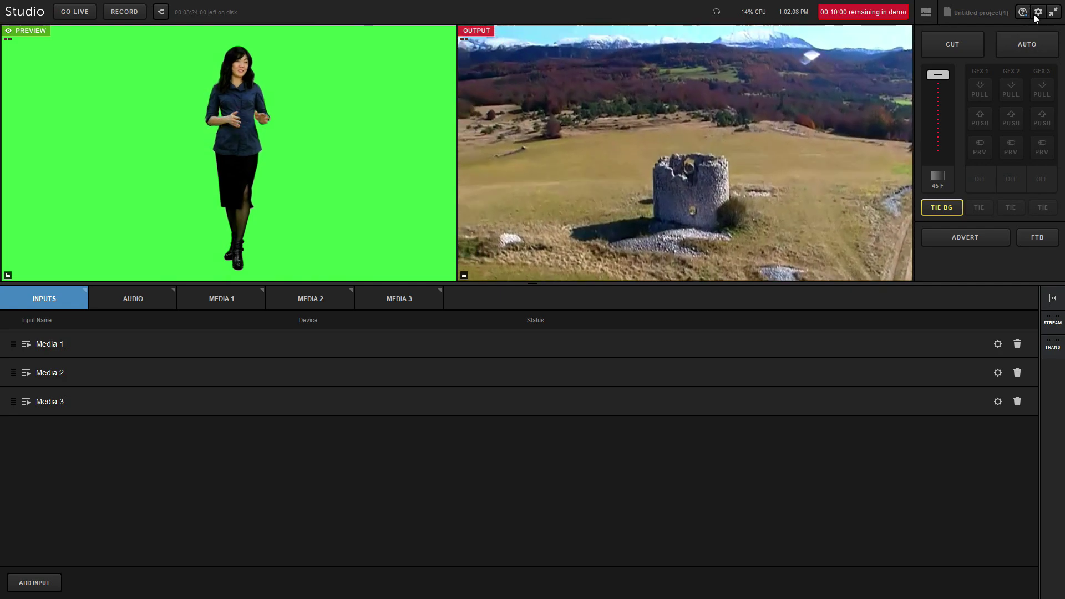
Add NDI outputs sourced from Media 1 and Media 2 in the output settings.
left_click(1037, 13)
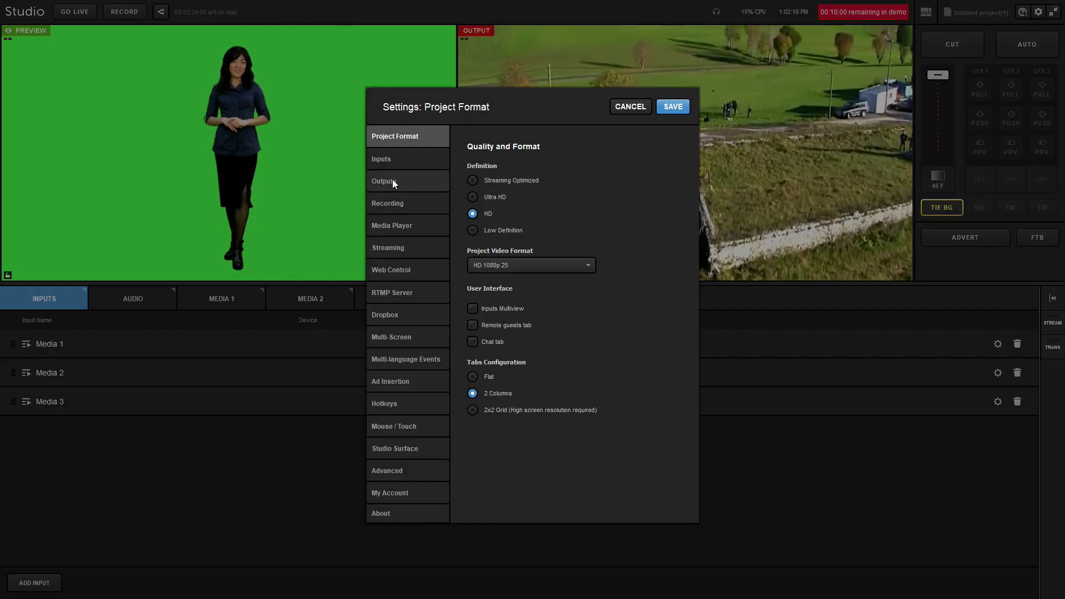
left_click(392, 181)
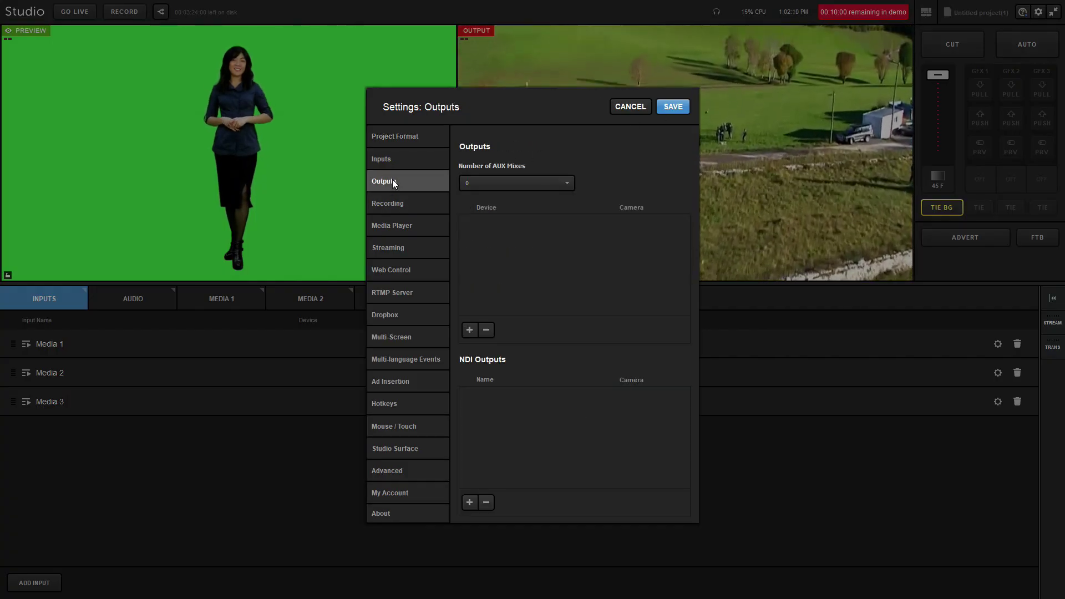
left_click(470, 503)
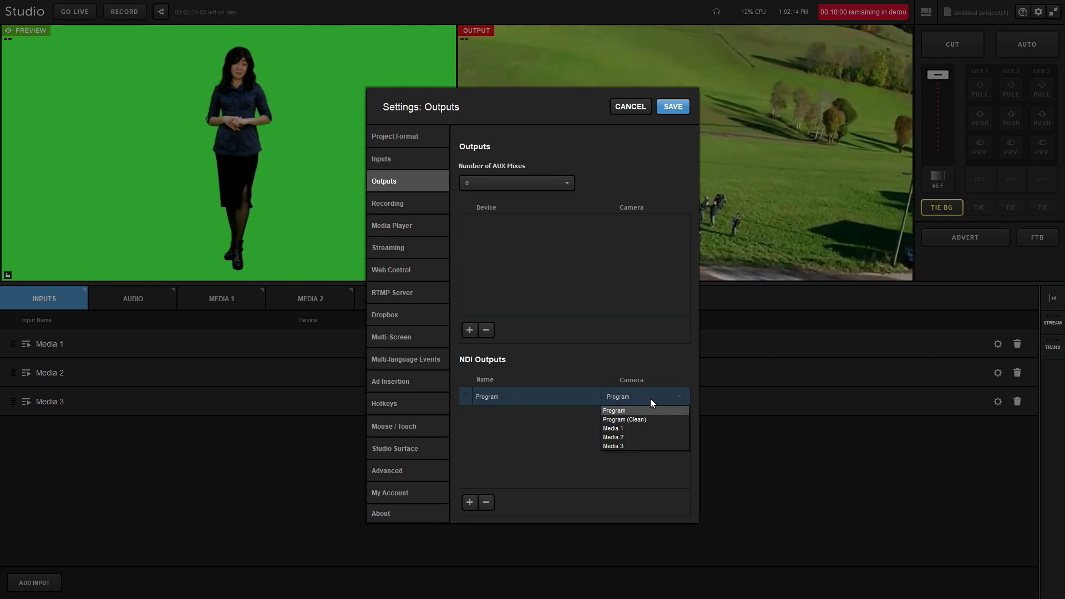
left_click(636, 428)
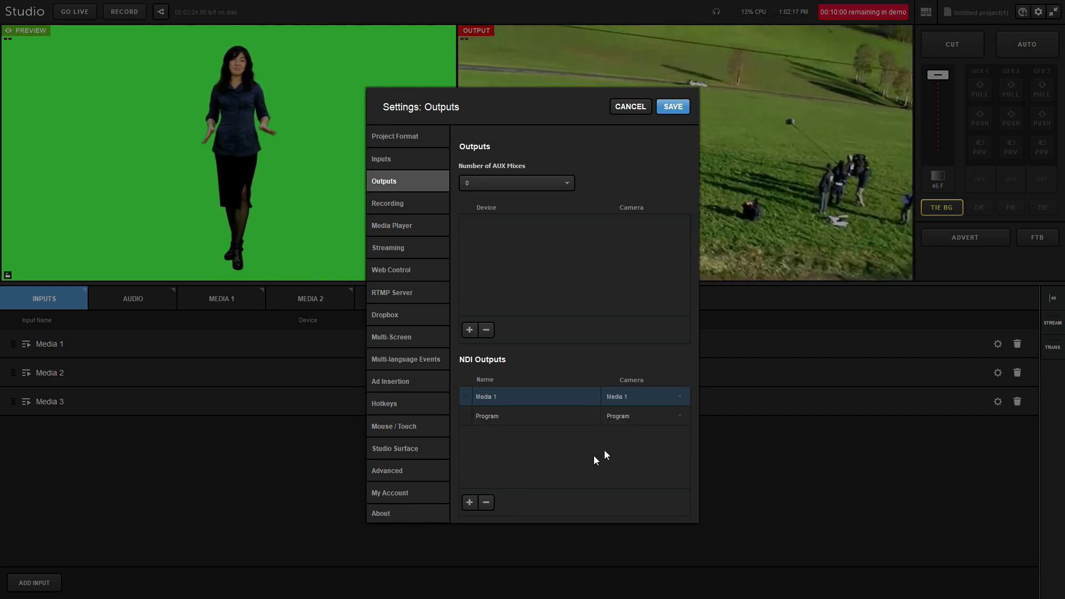
left_click(644, 416)
Add a third NDI output for Media 3 and save the output settings.
left_click(626, 456)
left_click(470, 502)
left_click(654, 436)
left_click(638, 484)
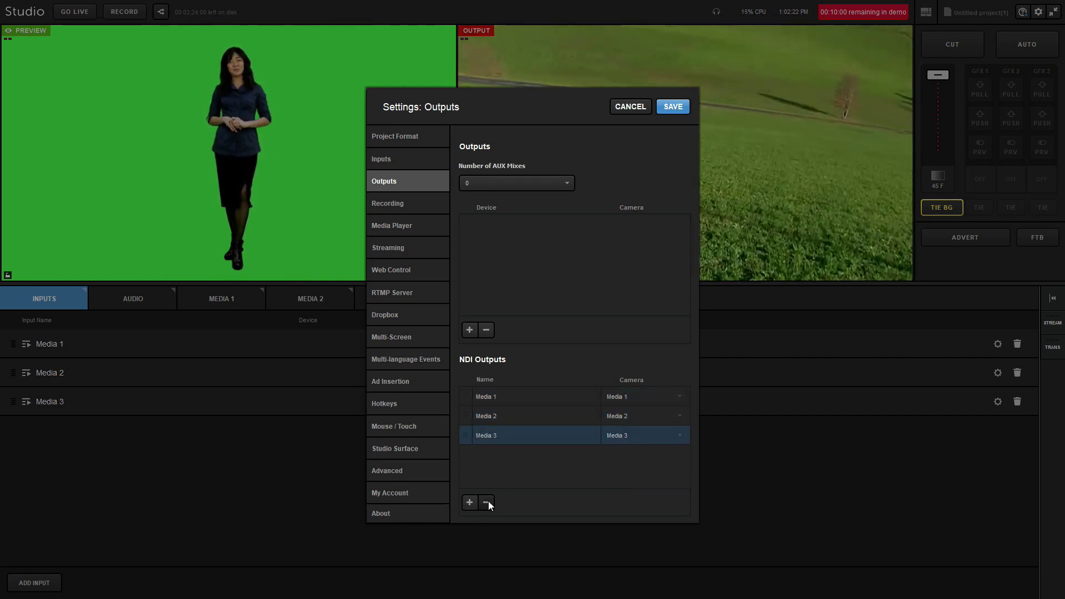
left_click(670, 105)
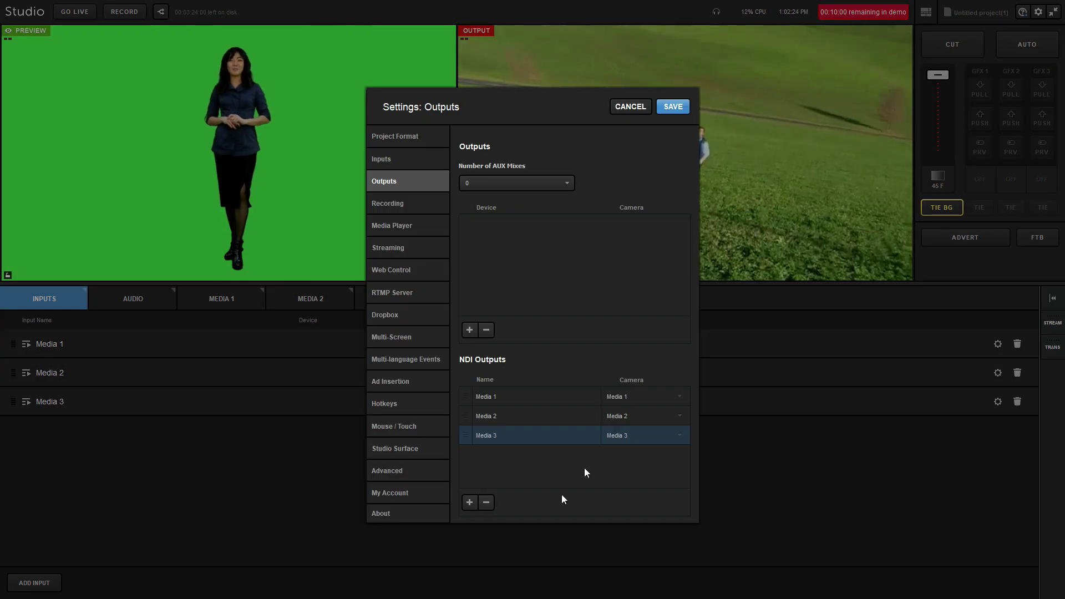
left_click(670, 105)
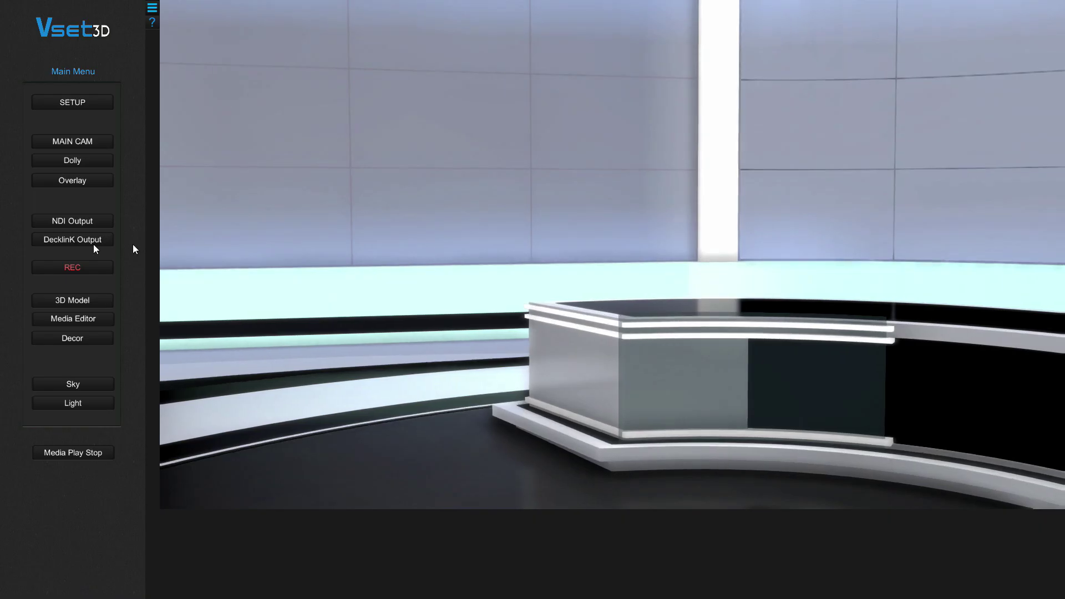
Feed the NDI 3 layer in the decor media editor from STATION (Media 2).
left_click(75, 339)
left_click(233, 523)
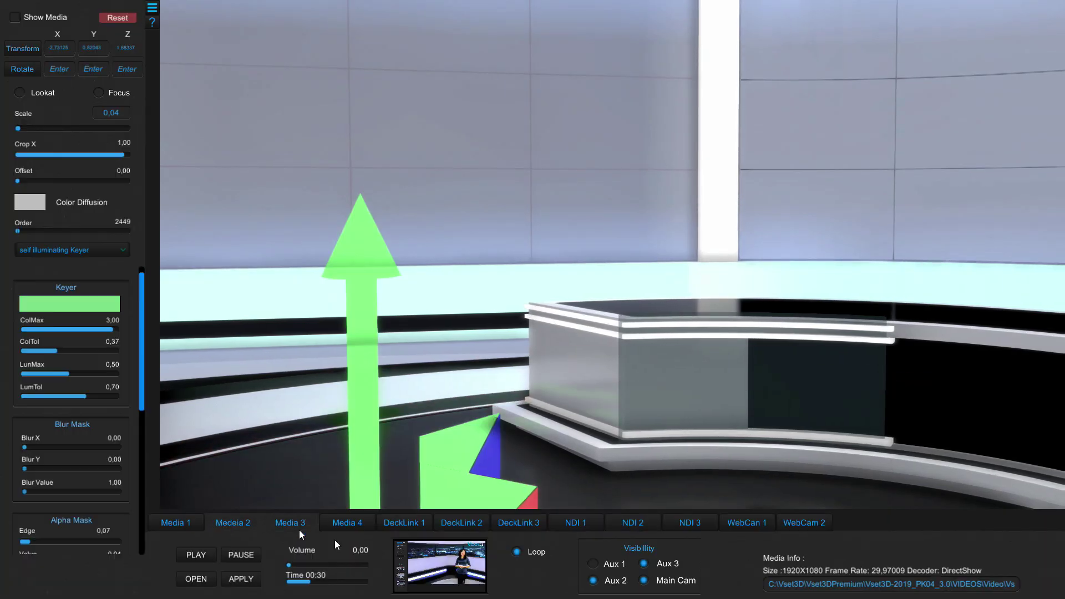
left_click(687, 522)
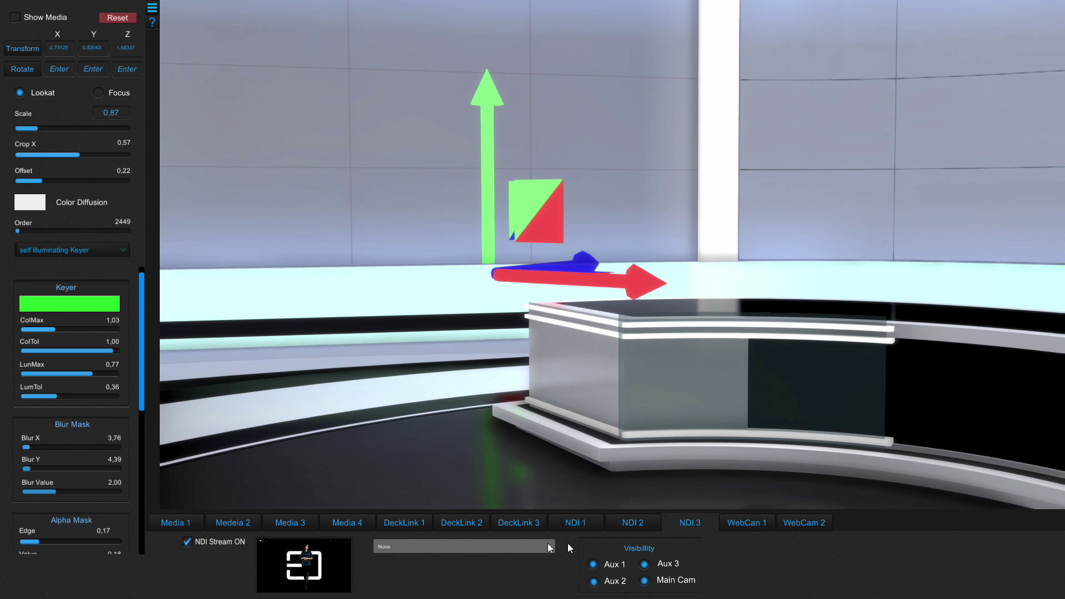
left_click(482, 548)
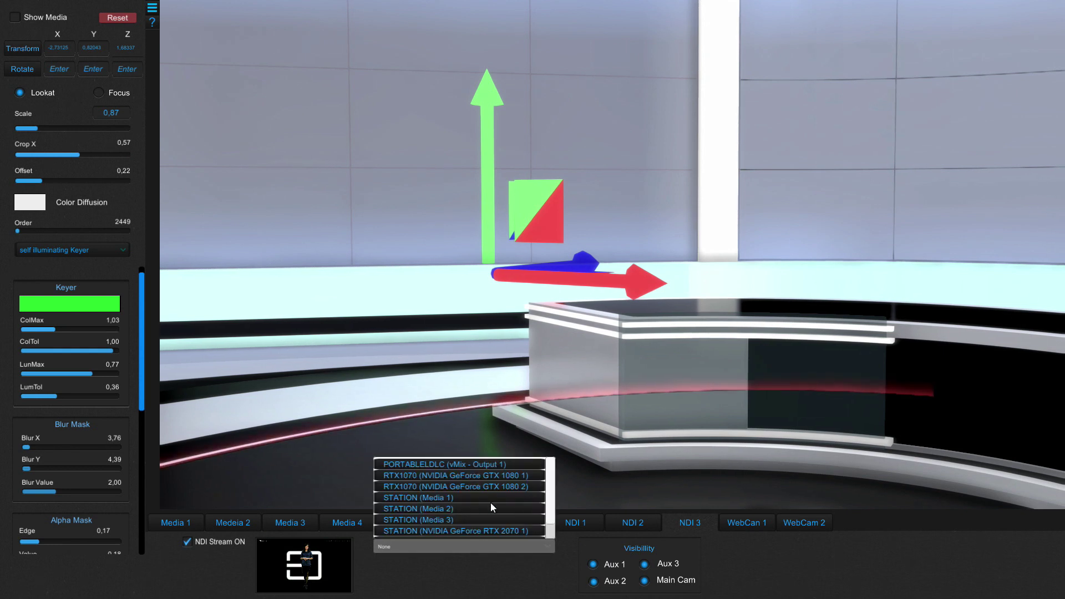
left_click(459, 509)
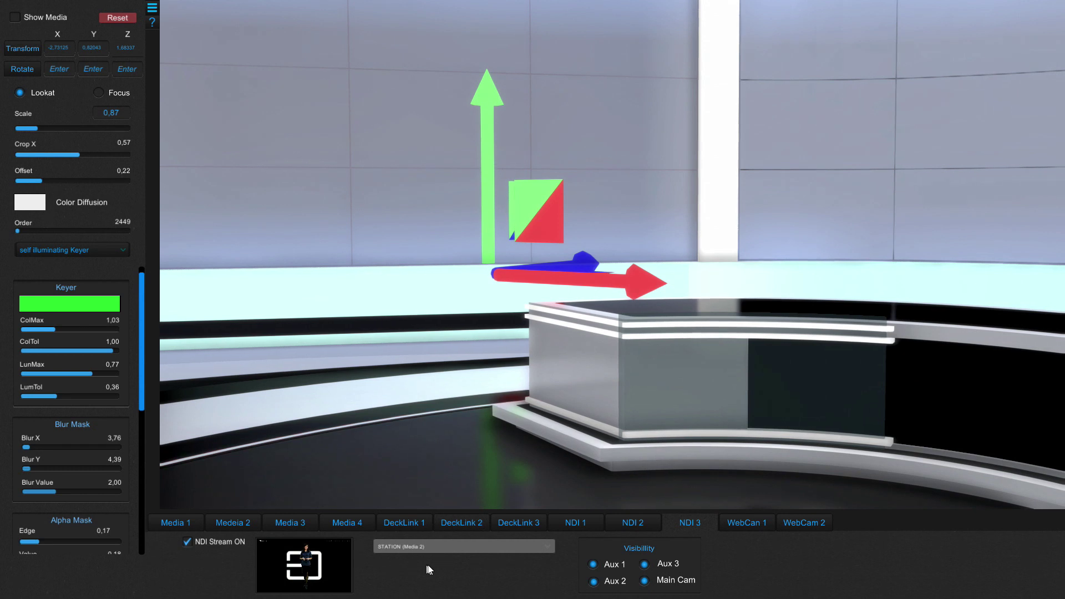
Set the NDI 2 layer to STATION (Media 1) and NDI 1 to STATION (Media 3).
left_click(15, 17)
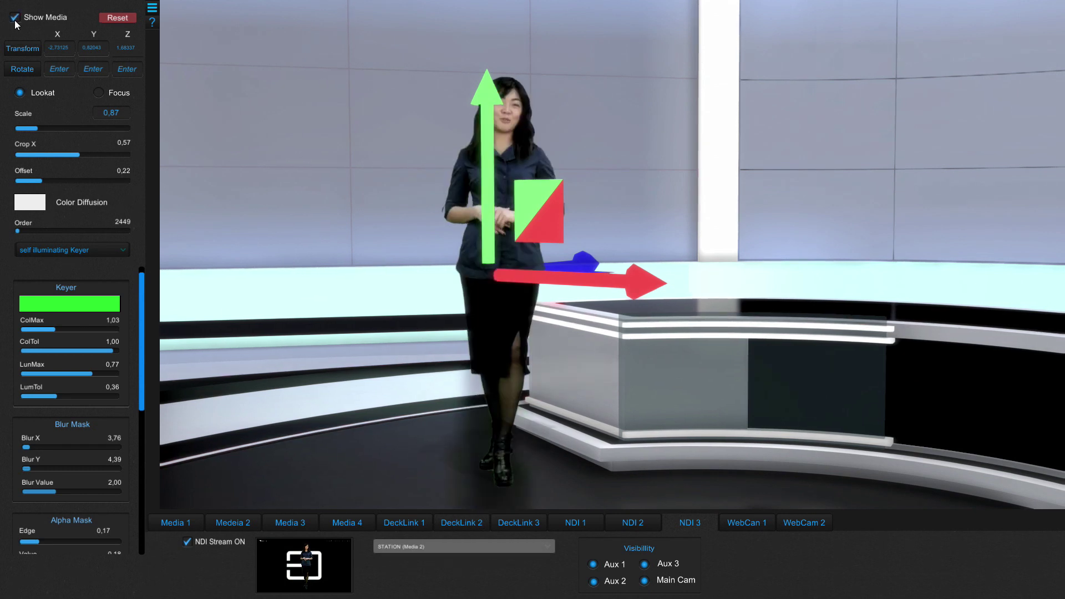
left_click(629, 524)
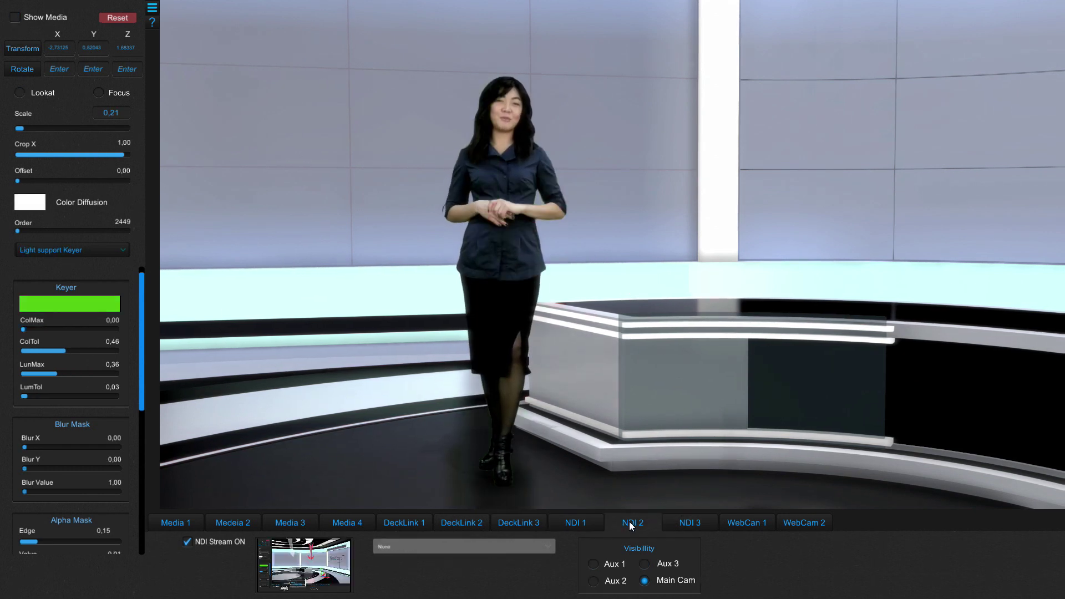
left_click(441, 546)
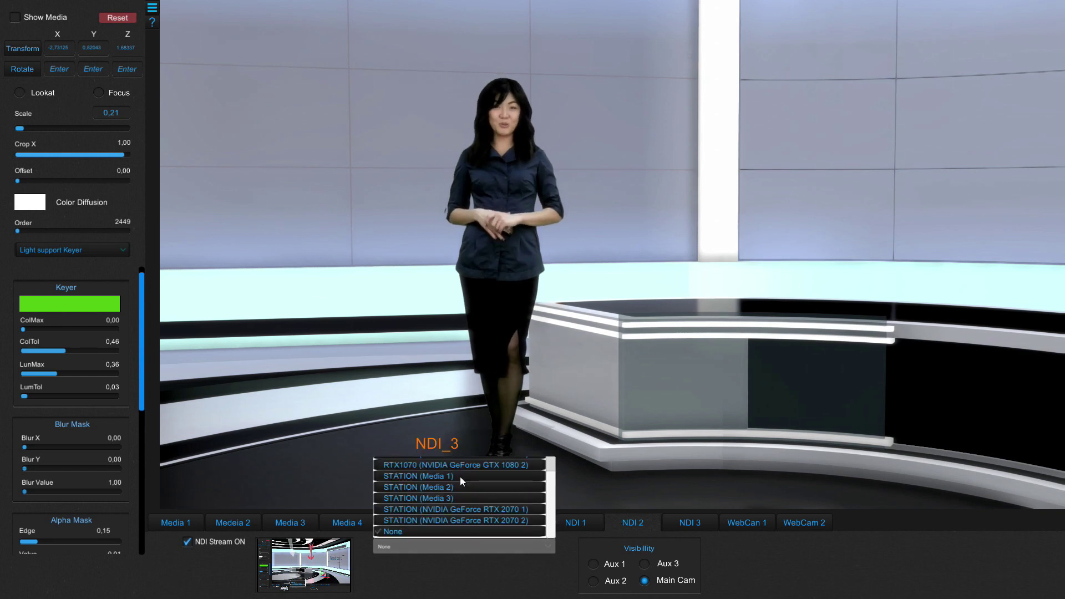
left_click(461, 477)
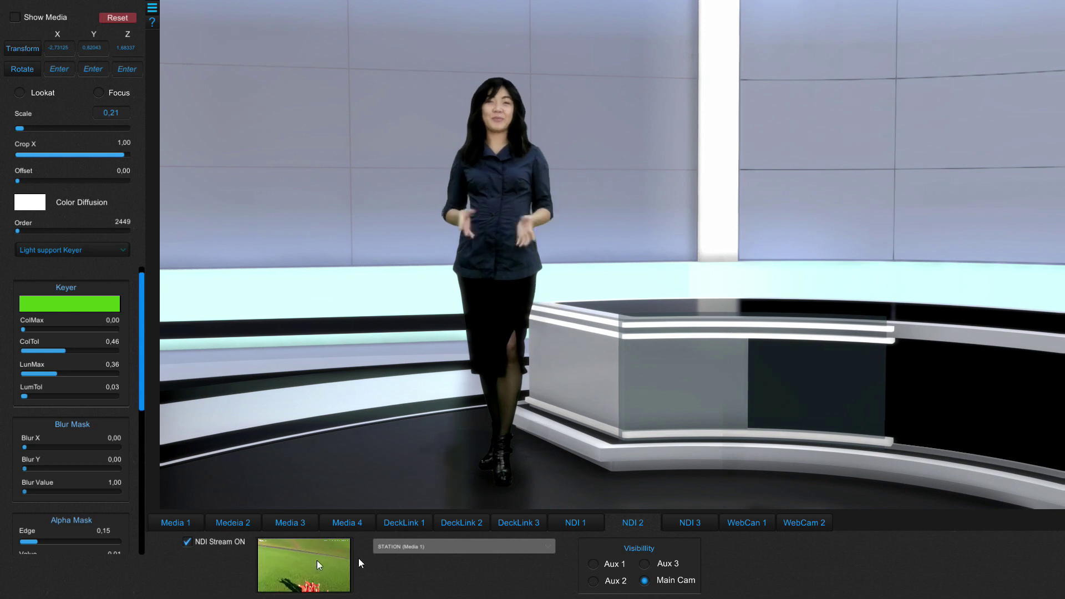
left_click(530, 545)
left_click(447, 518)
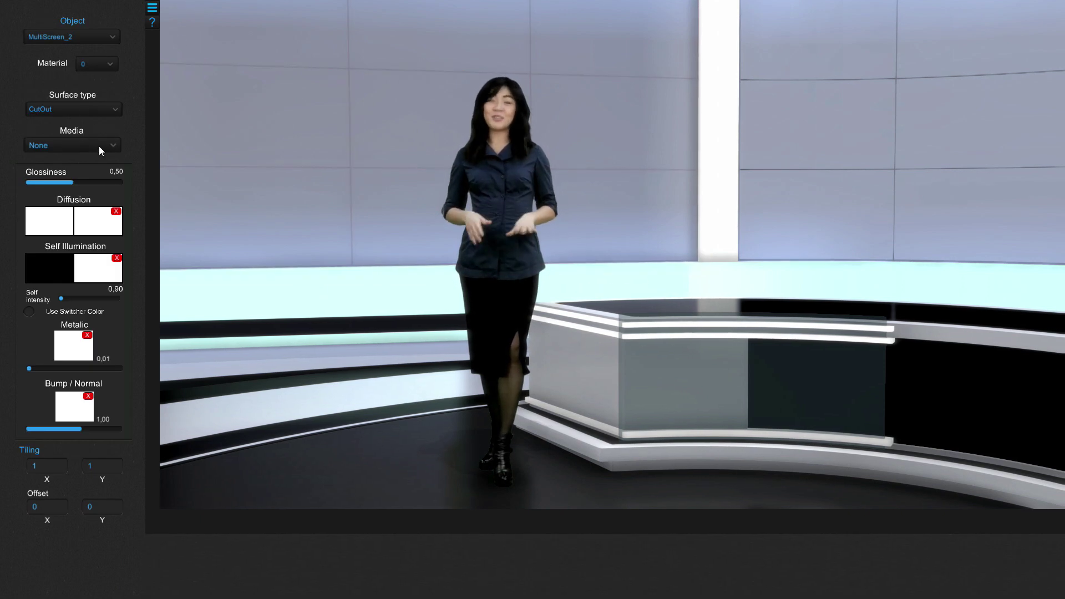
Set MultiScreen_2's media to NDI 1 and Curved_screen's media to NDI 2.
left_click(98, 146)
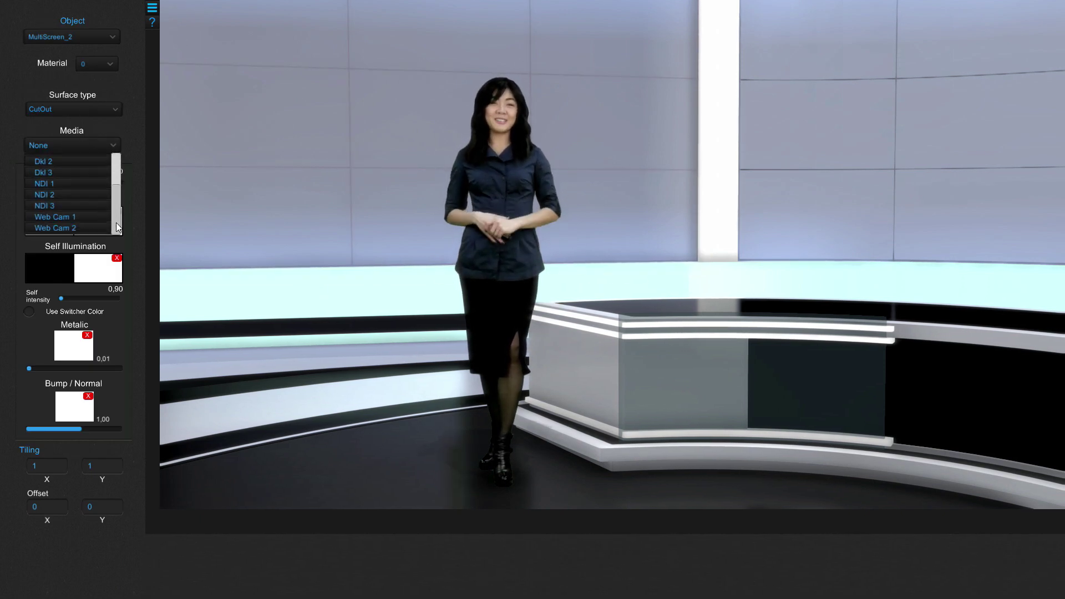
left_click(61, 184)
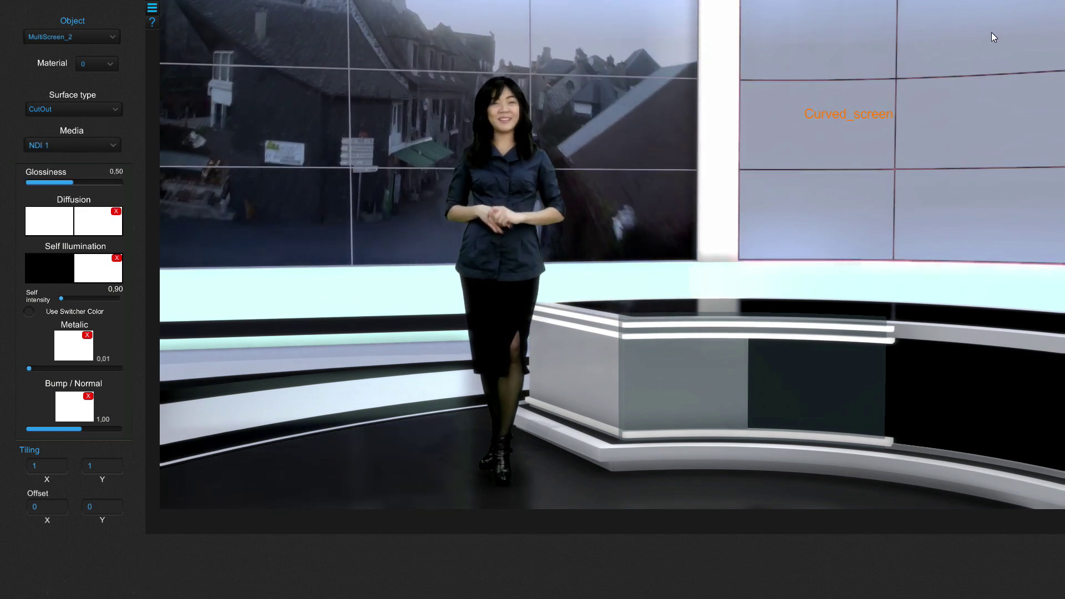
left_click(991, 32)
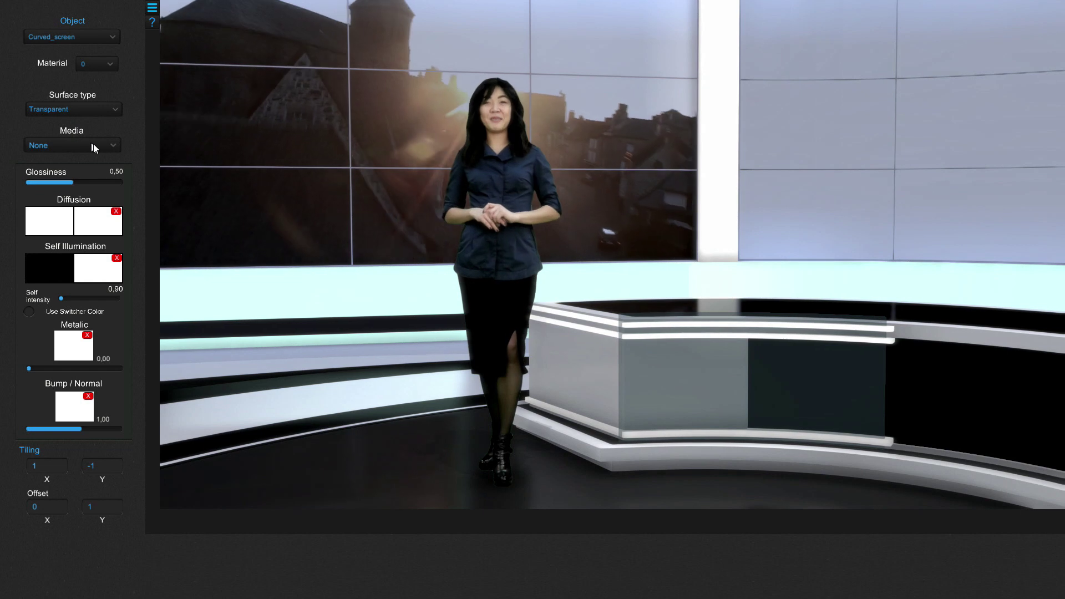
left_click(93, 145)
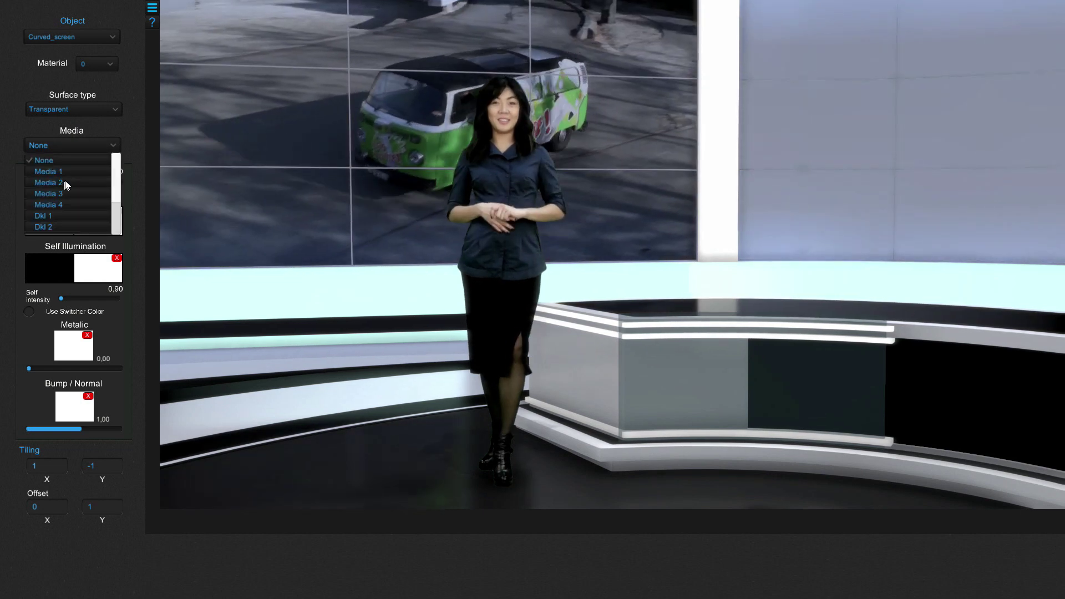
scroll(69, 194, "down", 2)
scroll(66, 200, "down", 2)
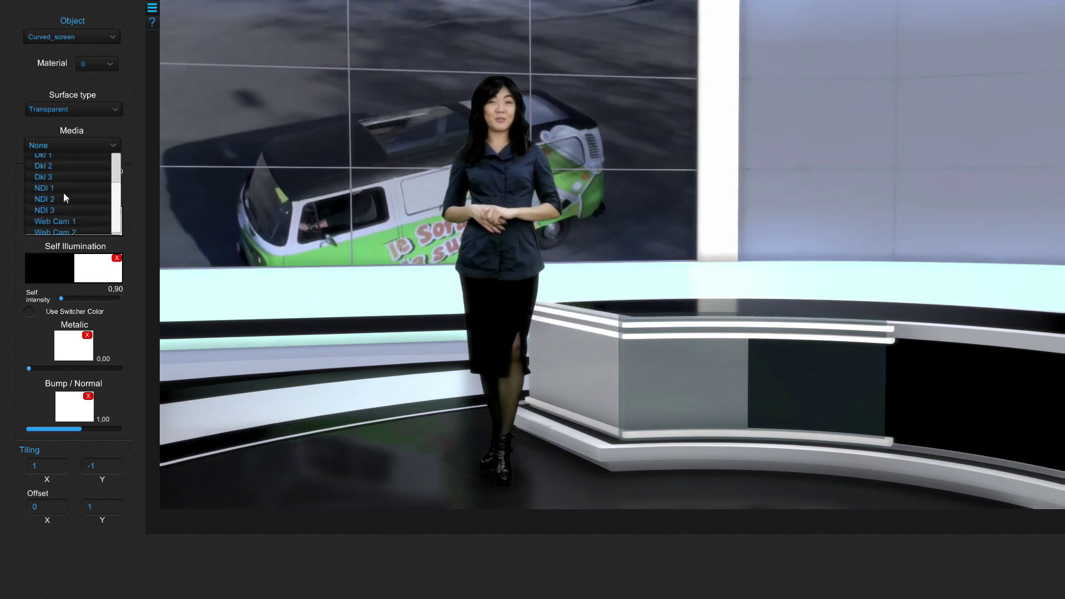
left_click(61, 200)
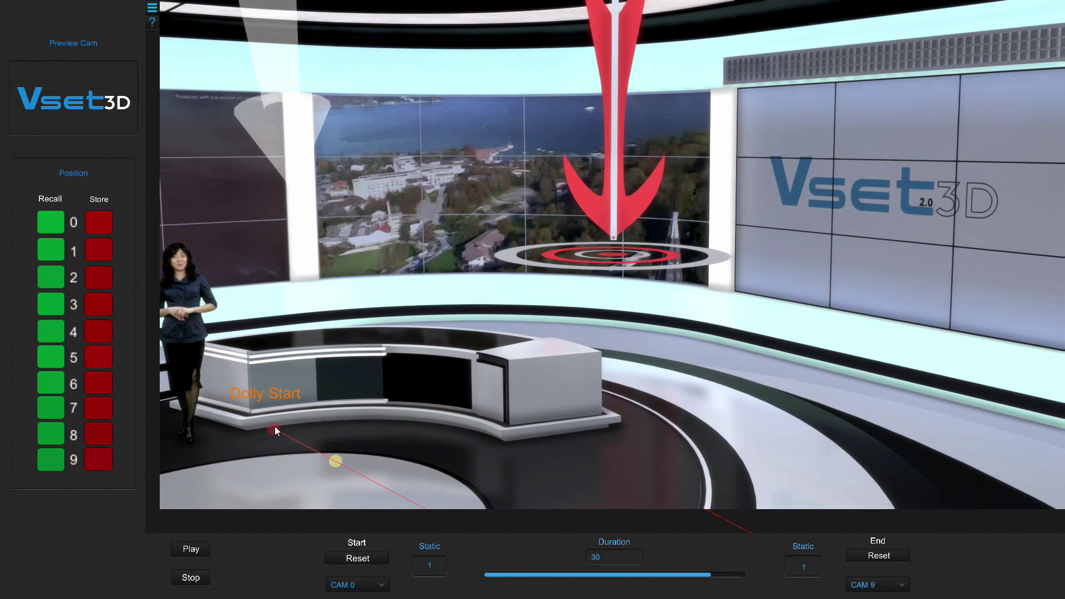
Select the Dolly Start and Dolly End markers in the 3D view.
left_click(275, 430)
scroll(378, 401, "down", 10)
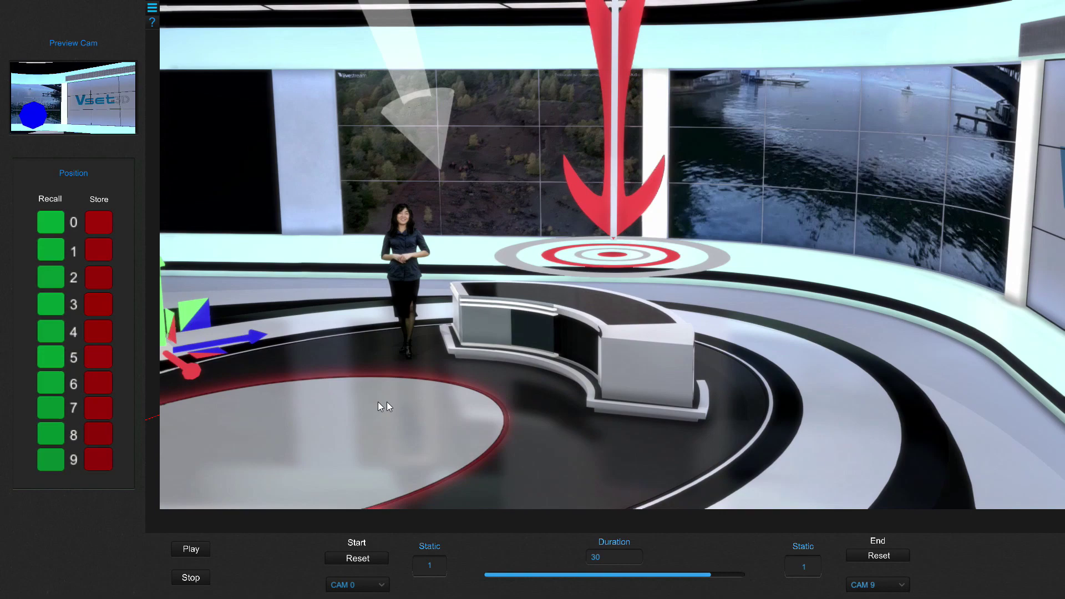
left_click(746, 386)
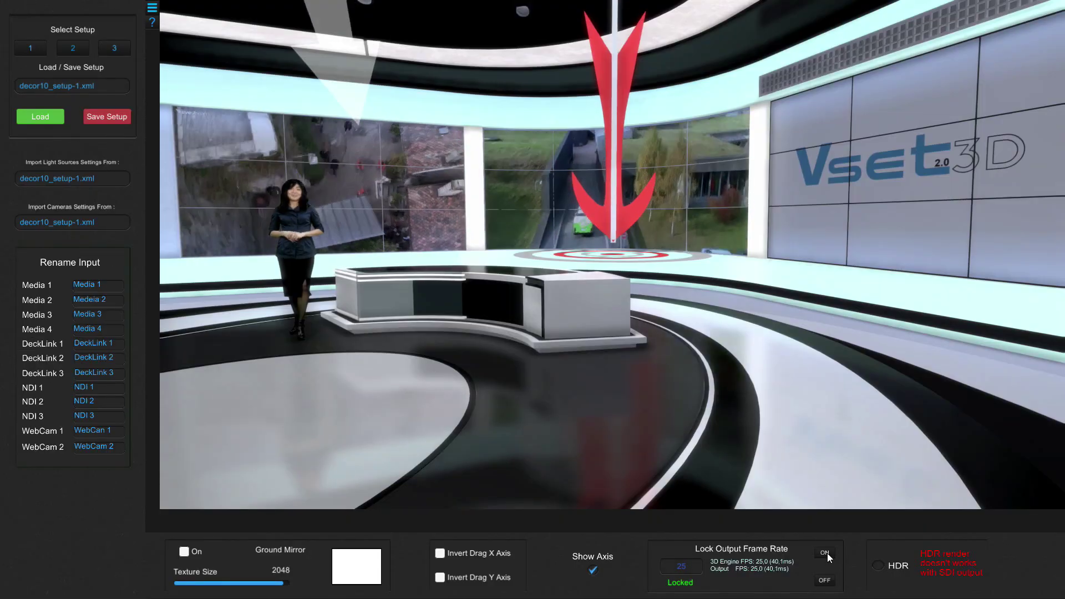
Turn off Lock Output Frame Rate in Vset3D and enable and save Inputs Multiview in Livestream Studio.
left_click(825, 580)
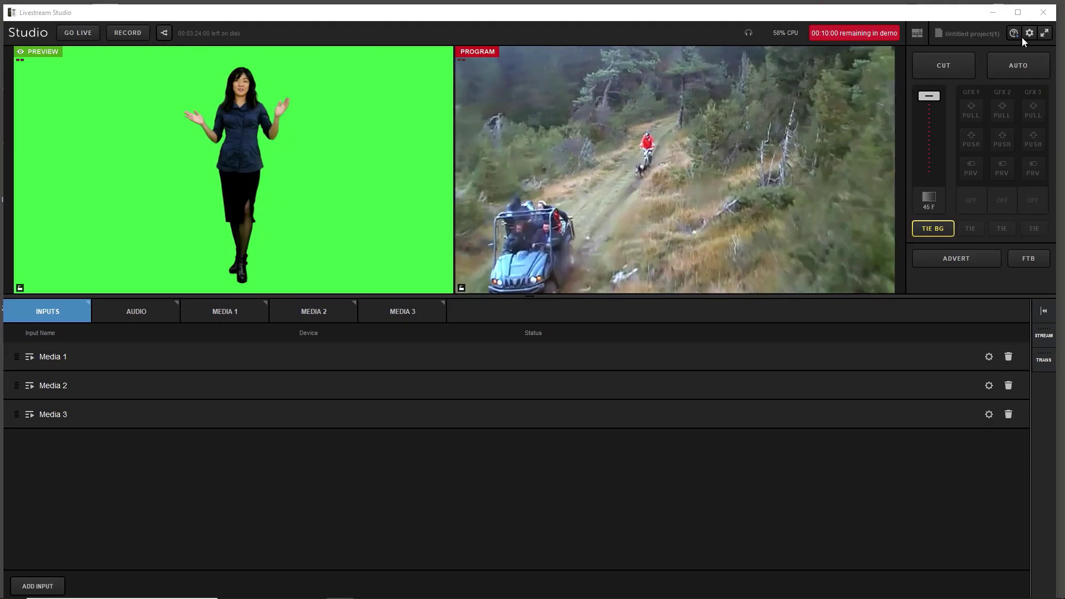
left_click(1030, 33)
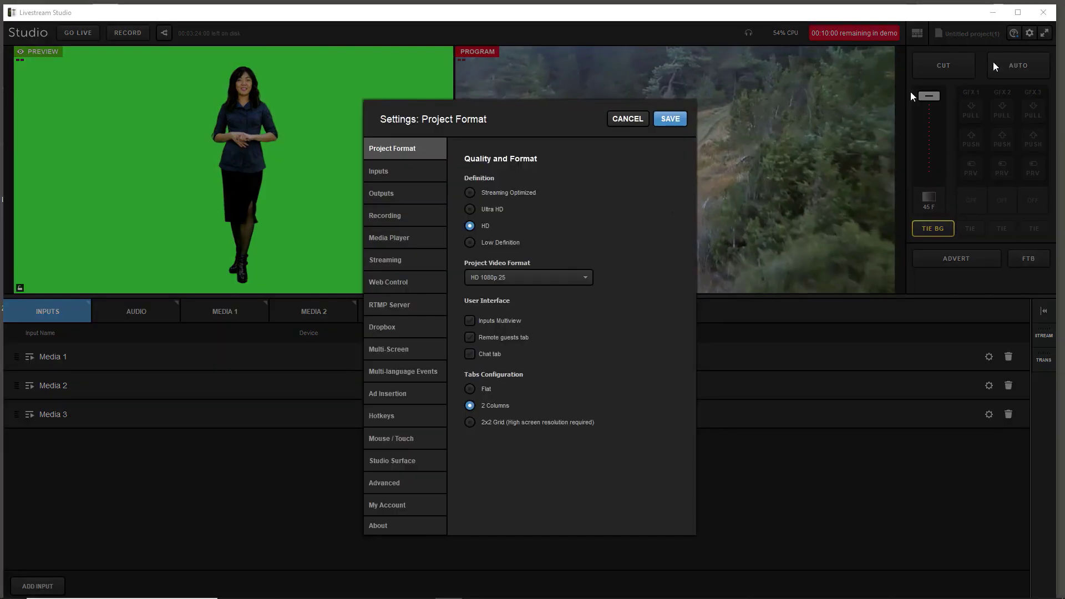
left_click(470, 321)
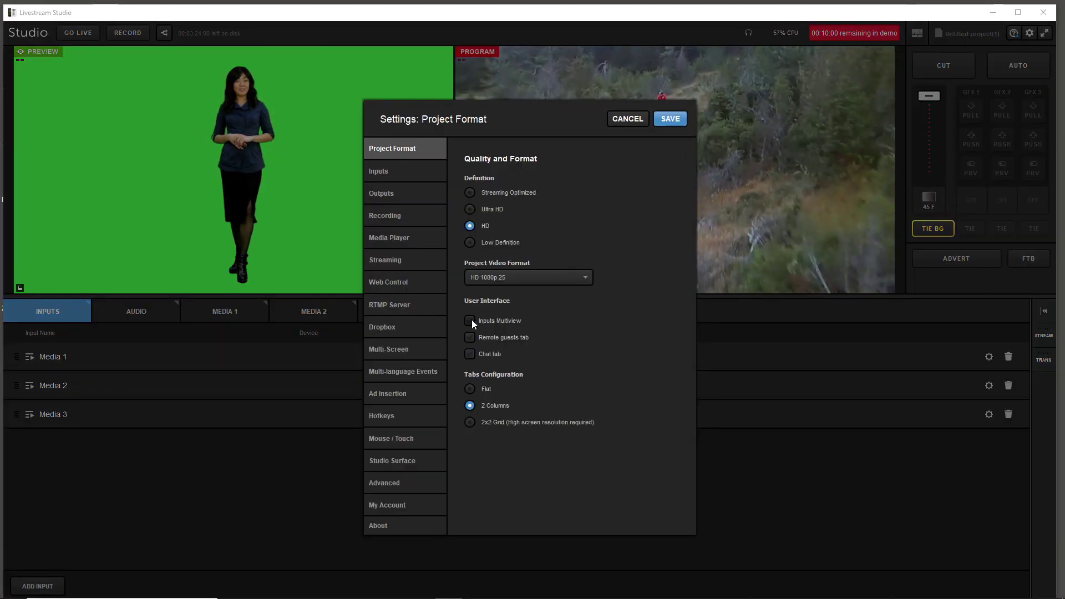
left_click(669, 117)
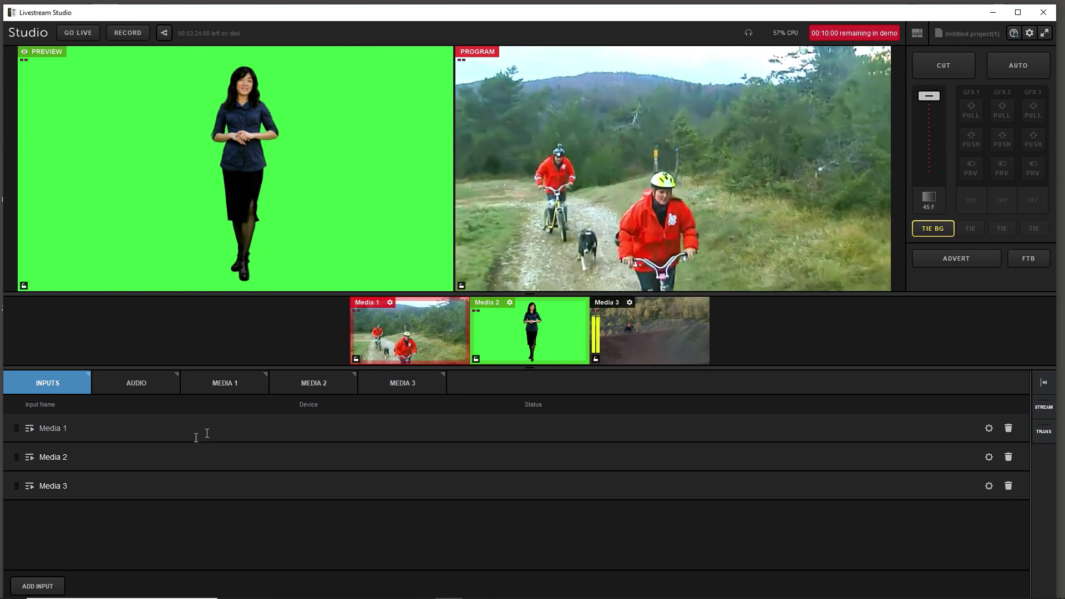
Add RTX1070 Vset3D Main Camera as input NDI 1 and cut it on air.
left_click(36, 589)
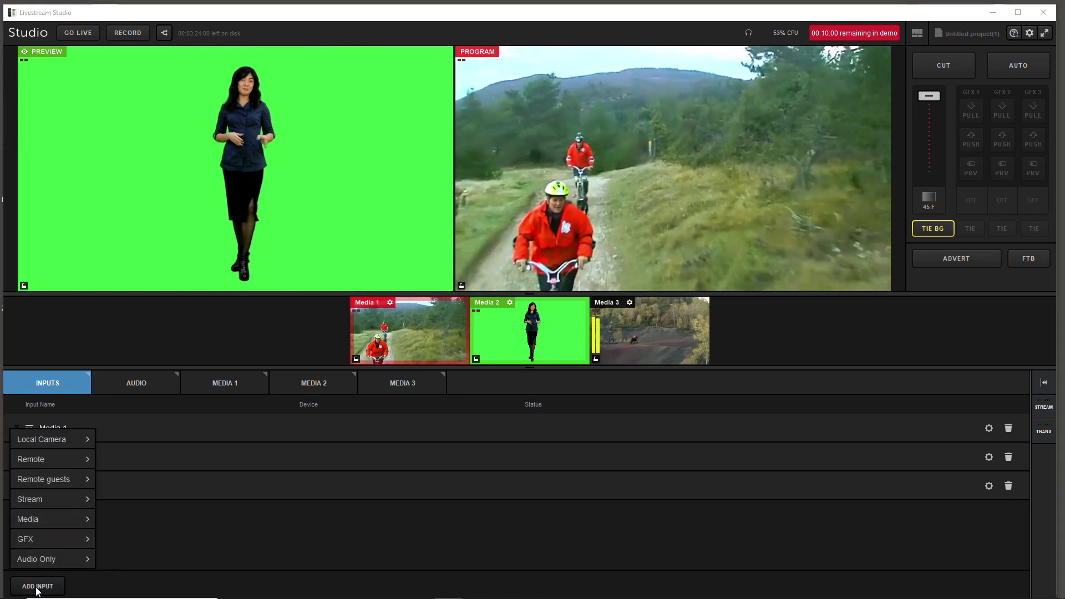
mouse_move(40, 478)
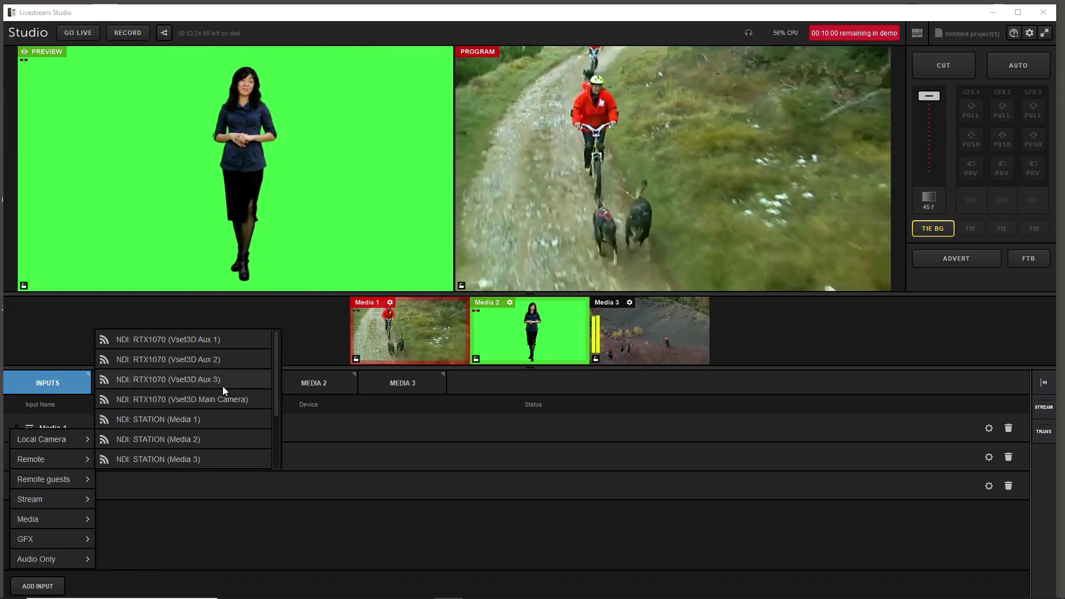
left_click(221, 397)
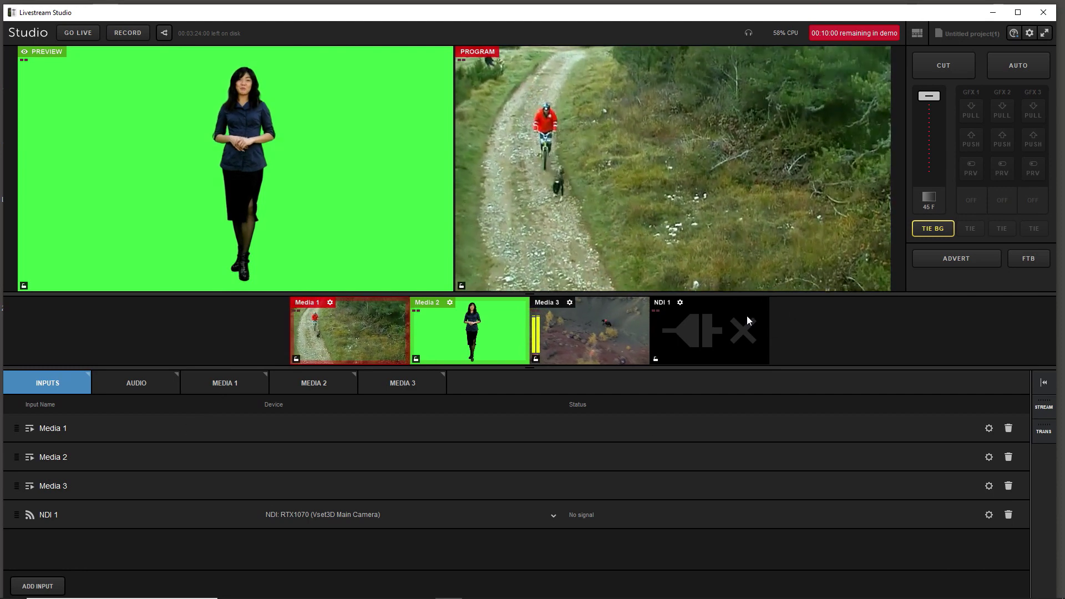
left_click(731, 322)
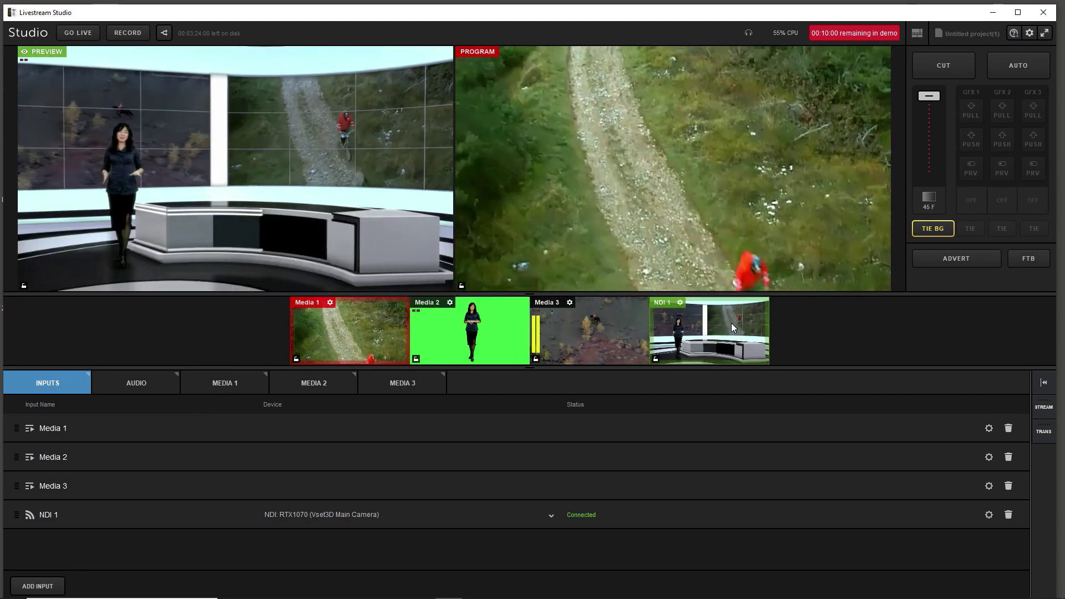
left_click(941, 65)
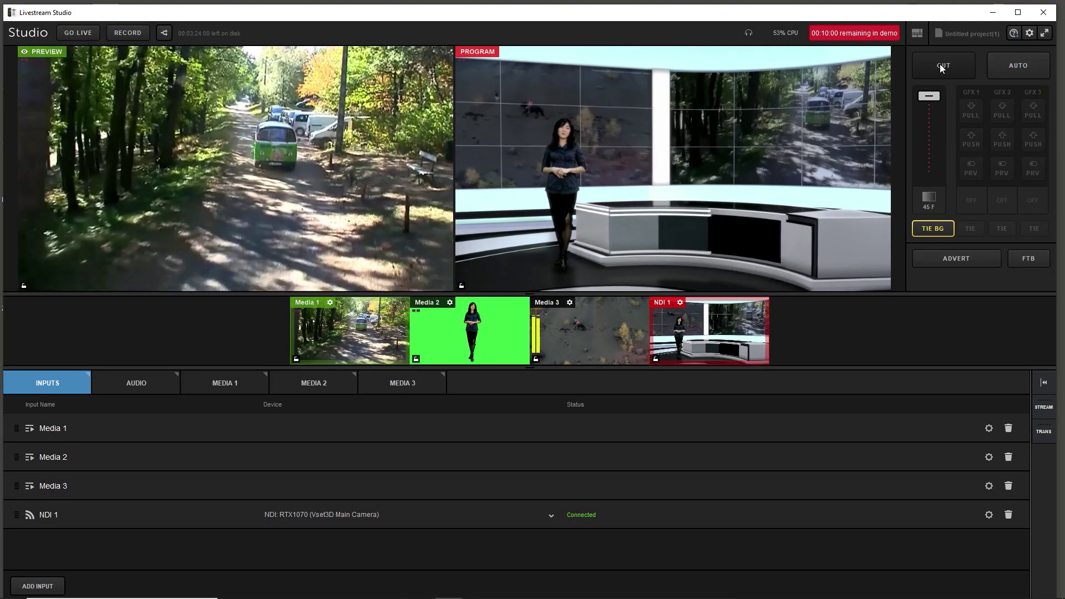
Add the Vset3D Aux 1, Aux 2 and Aux 3 NDI feeds as inputs NDI 2–4.
left_click(30, 584)
mouse_move(48, 451)
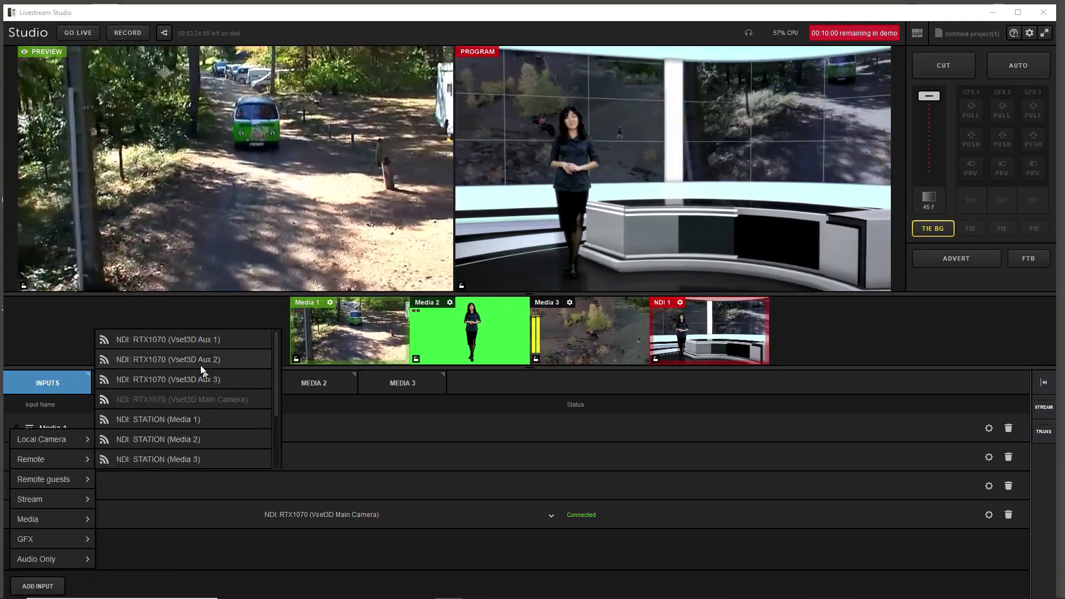
left_click(210, 335)
left_click(31, 584)
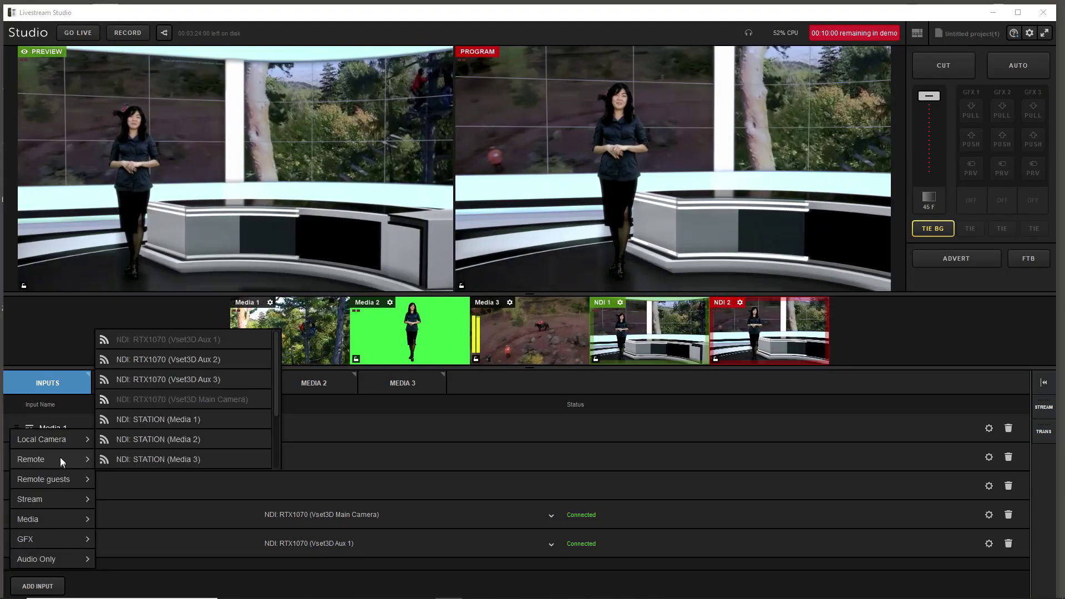
left_click(224, 359)
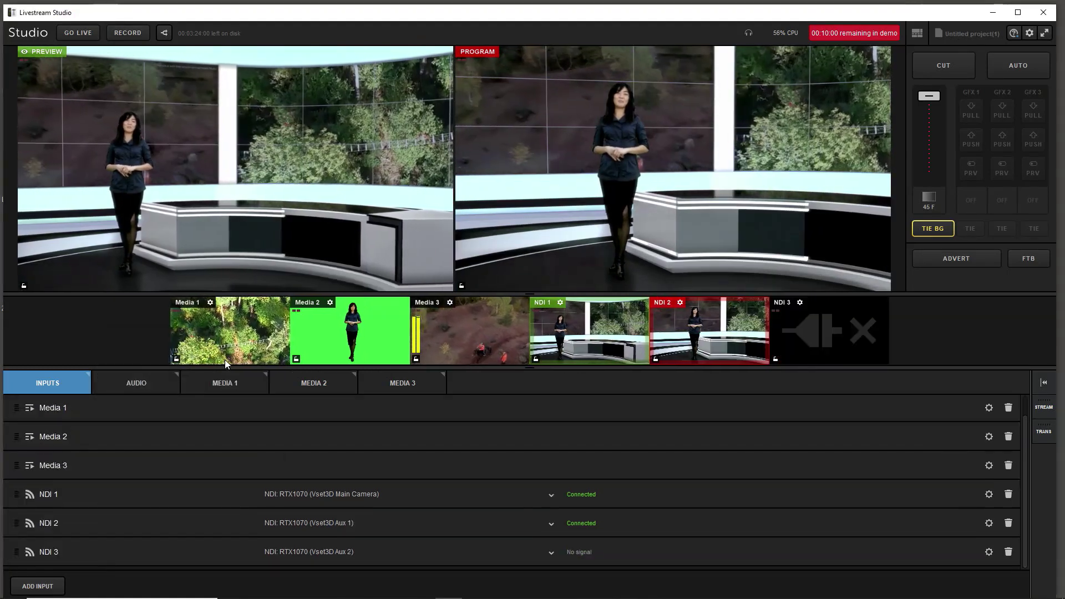
left_click(31, 584)
left_click(195, 375)
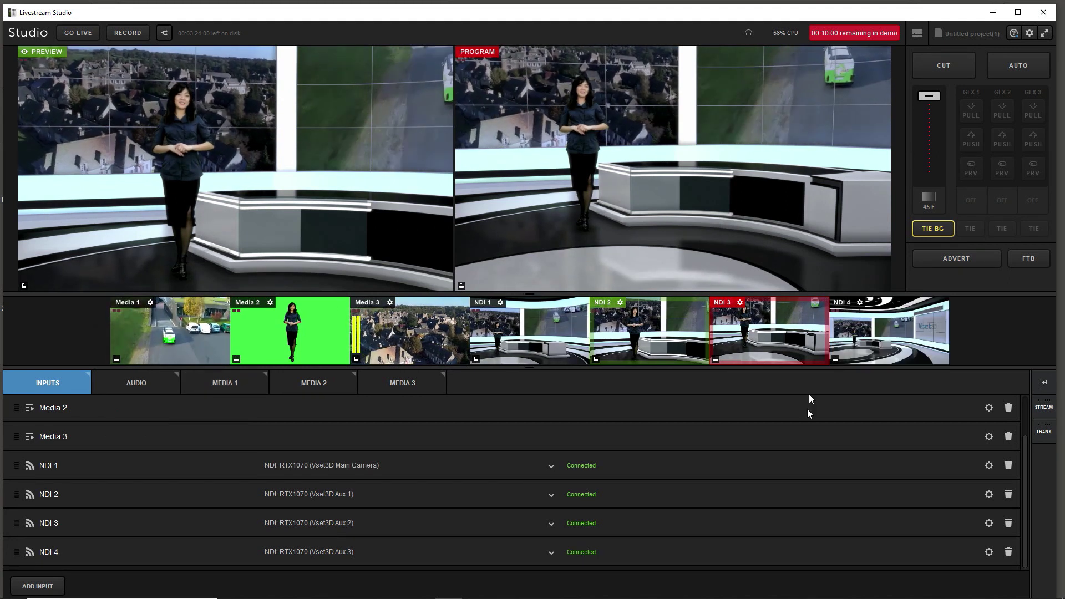
Cut NDI 4, then NDI 1, then NDI 2 on air, leaving NDI 4 in preview.
left_click(888, 336)
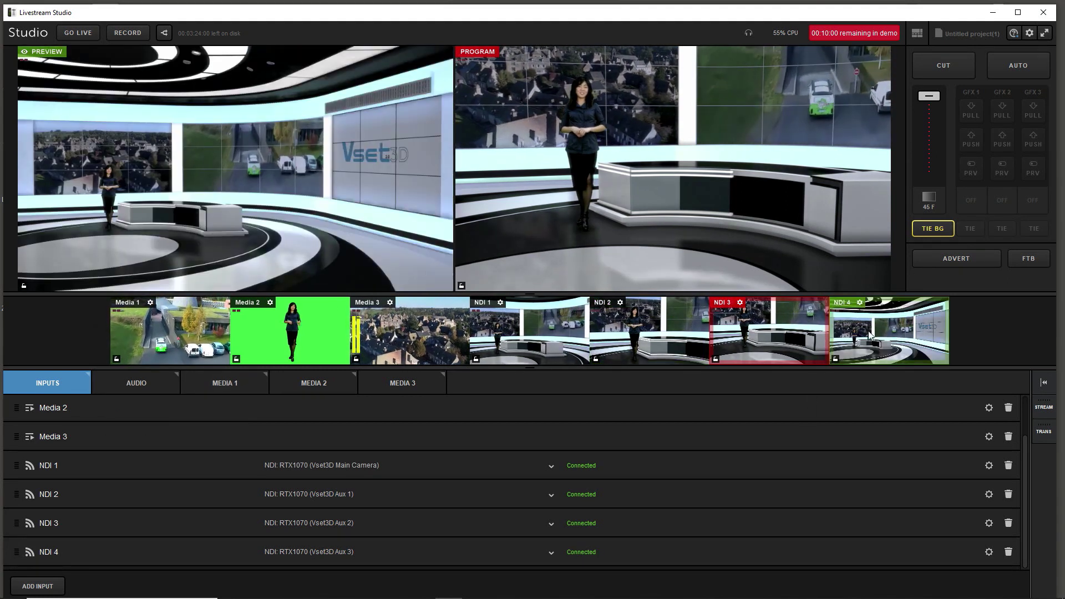
left_click(942, 70)
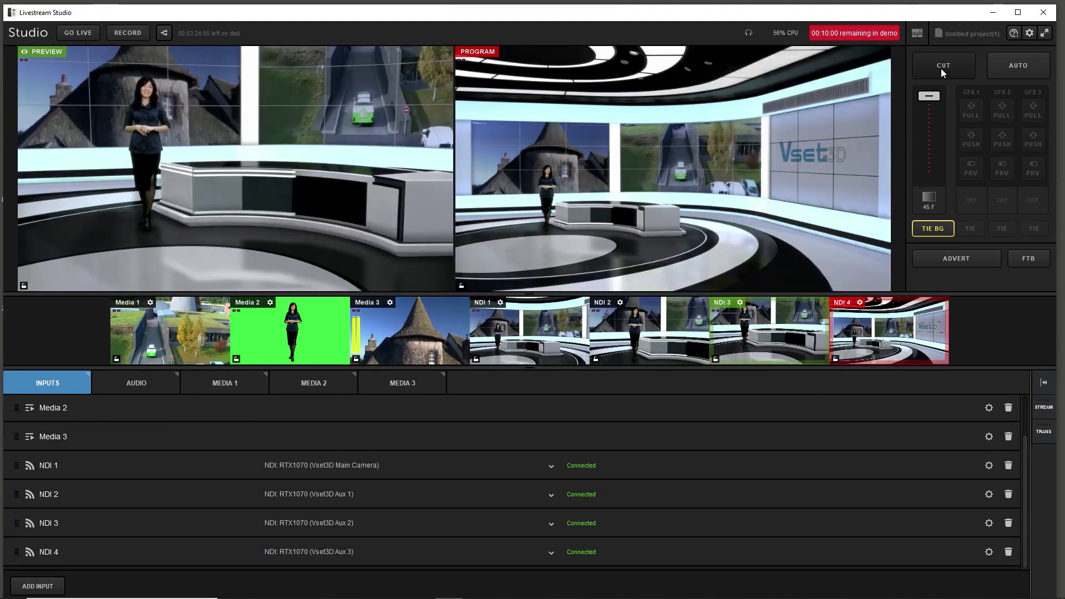
left_click(535, 340)
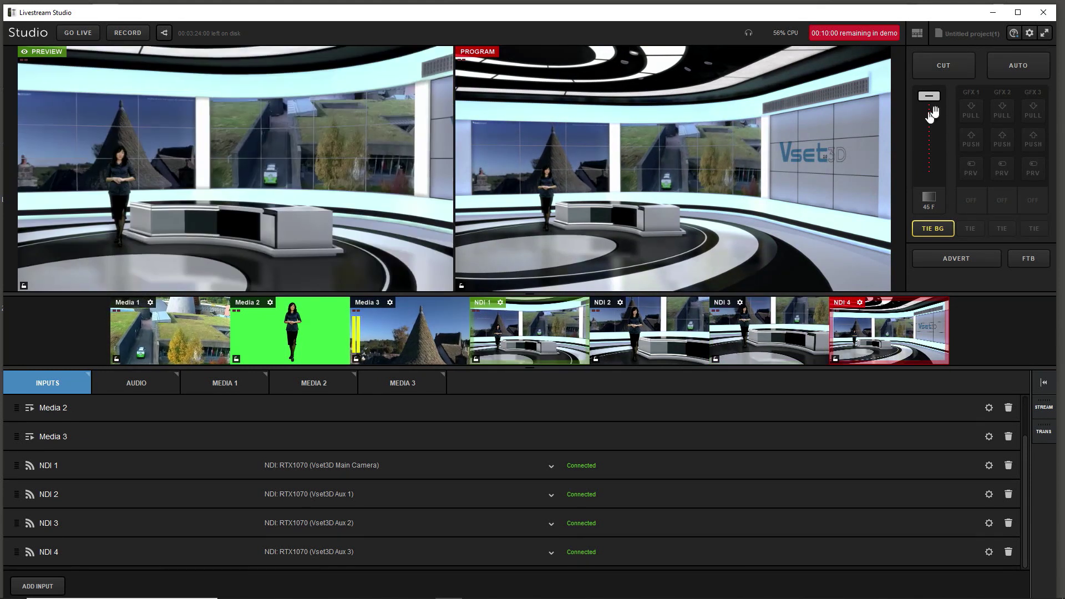
left_click(950, 59)
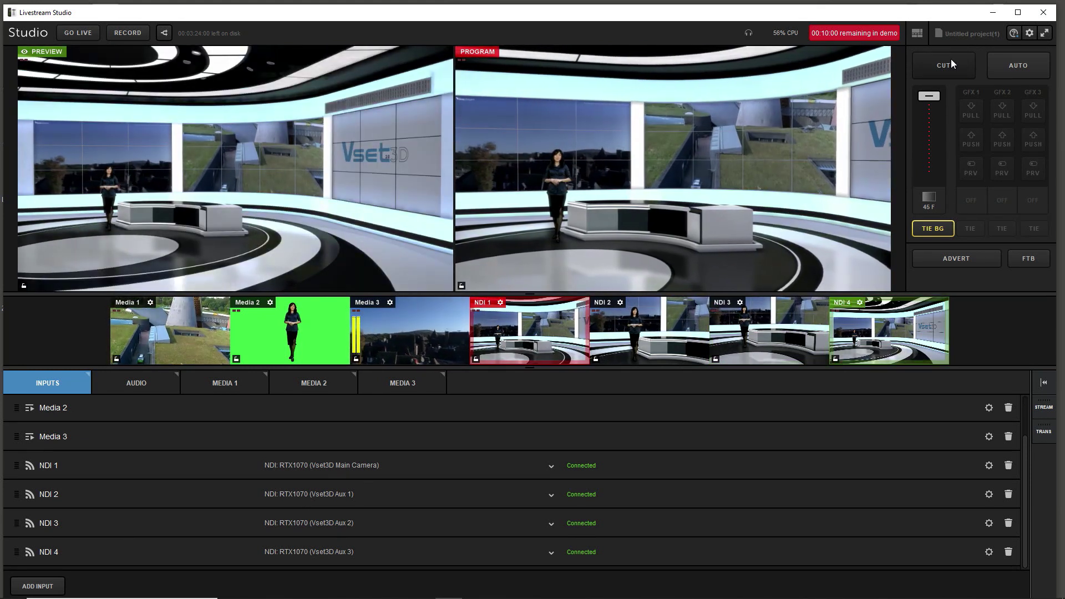
left_click(645, 341)
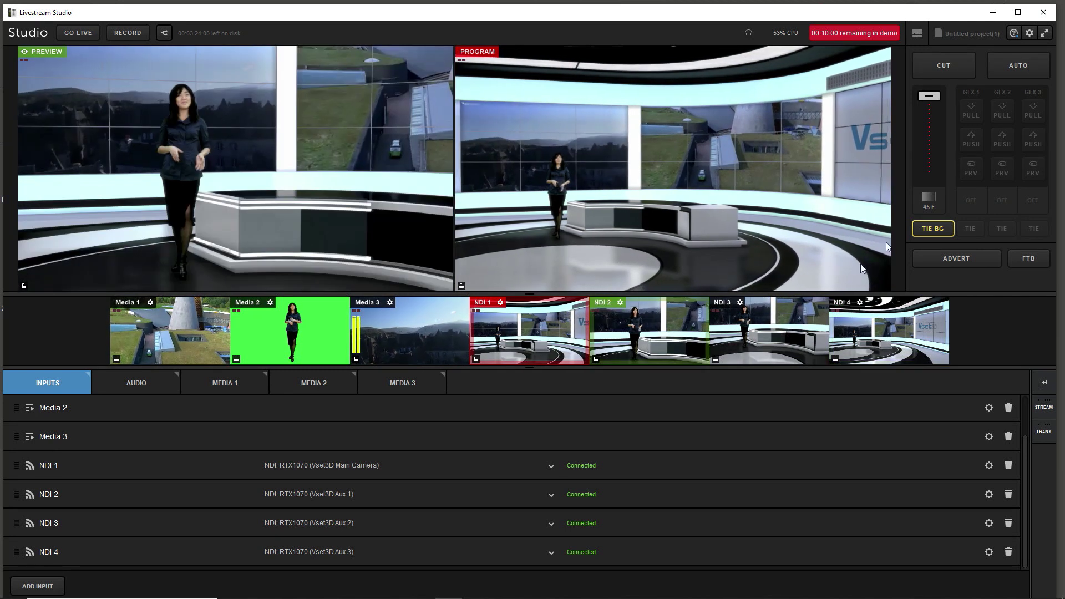
left_click(942, 66)
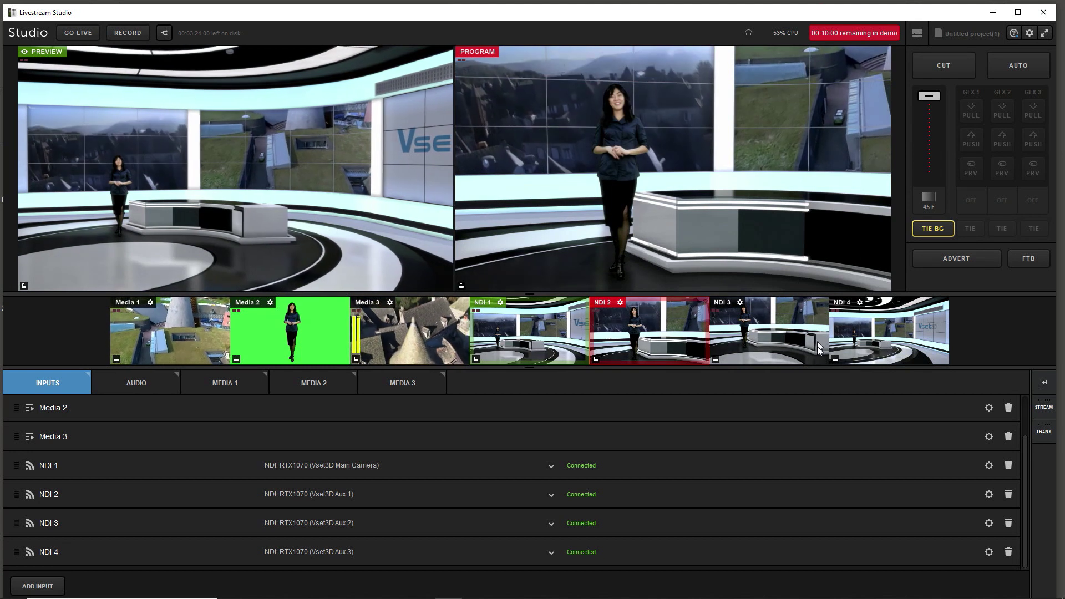
left_click(880, 338)
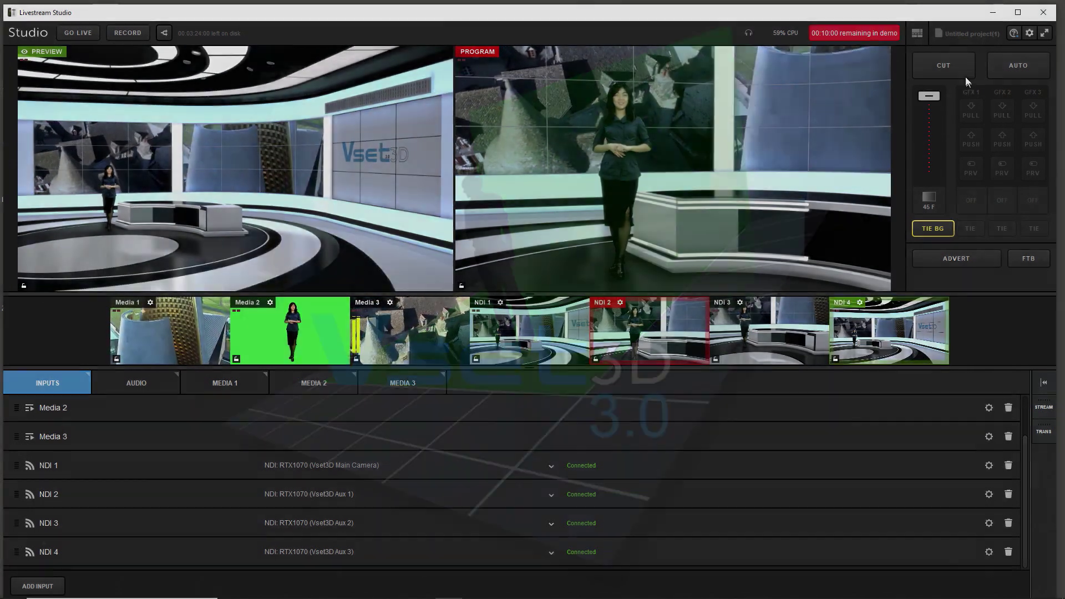